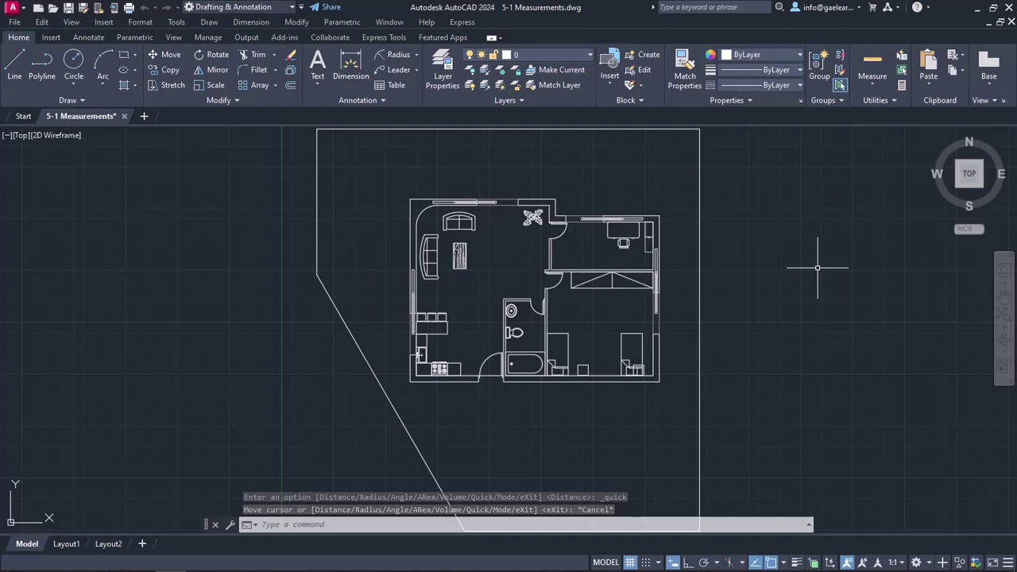
Step: Inspect the bedroom's dimensions in the floor plan with the Quick measure tool
left_click(873, 84)
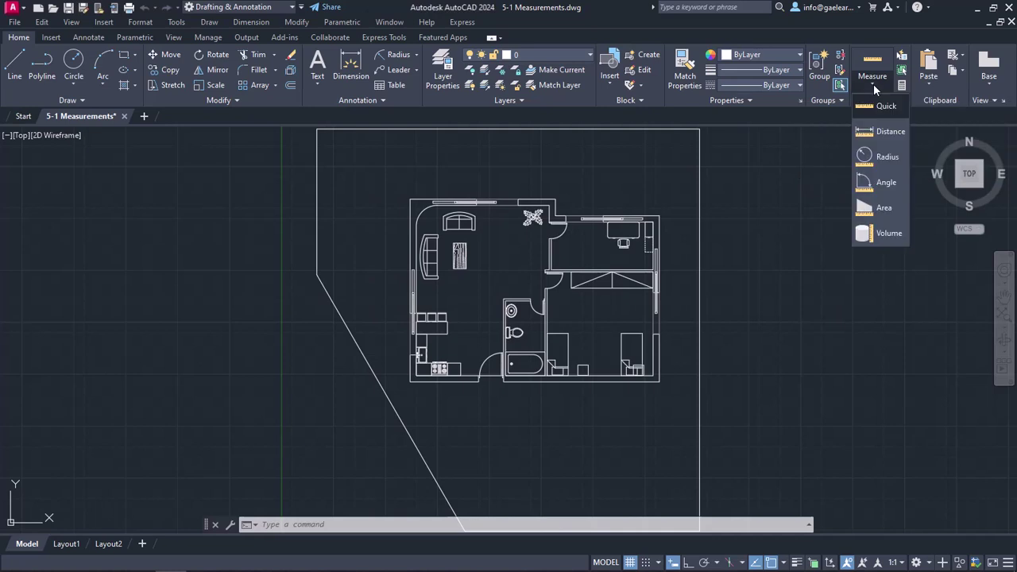
left_click(881, 107)
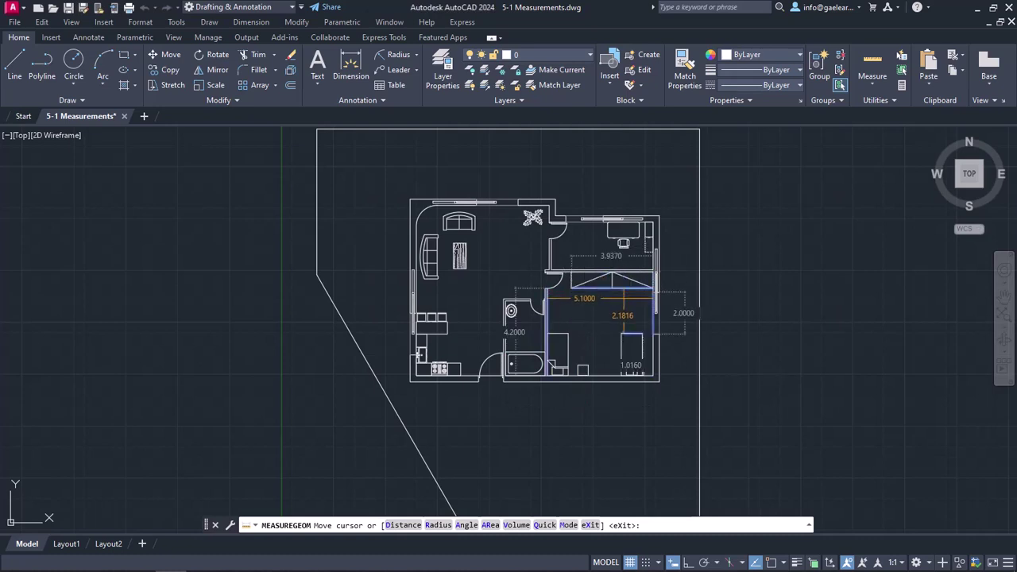
key("Escape")
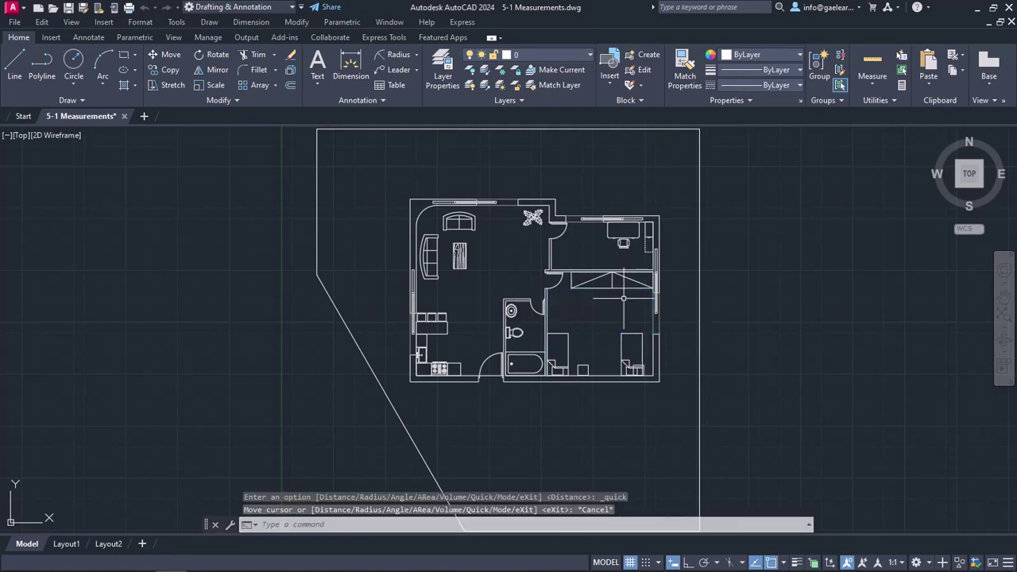
Step: Measure the distance along the partition wall between the study and the bedroom, from its free end to the outer wall
left_click(876, 86)
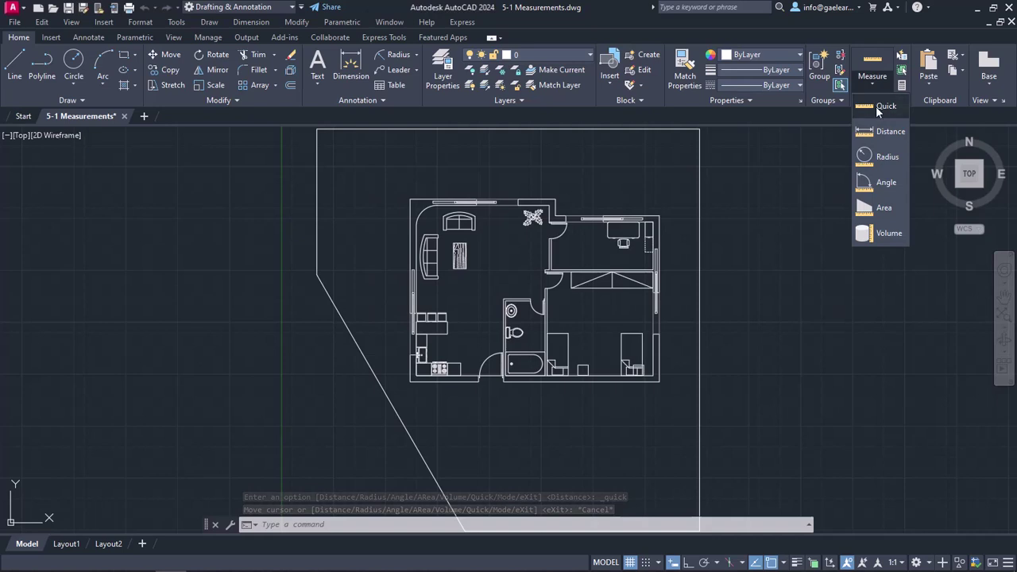
left_click(880, 132)
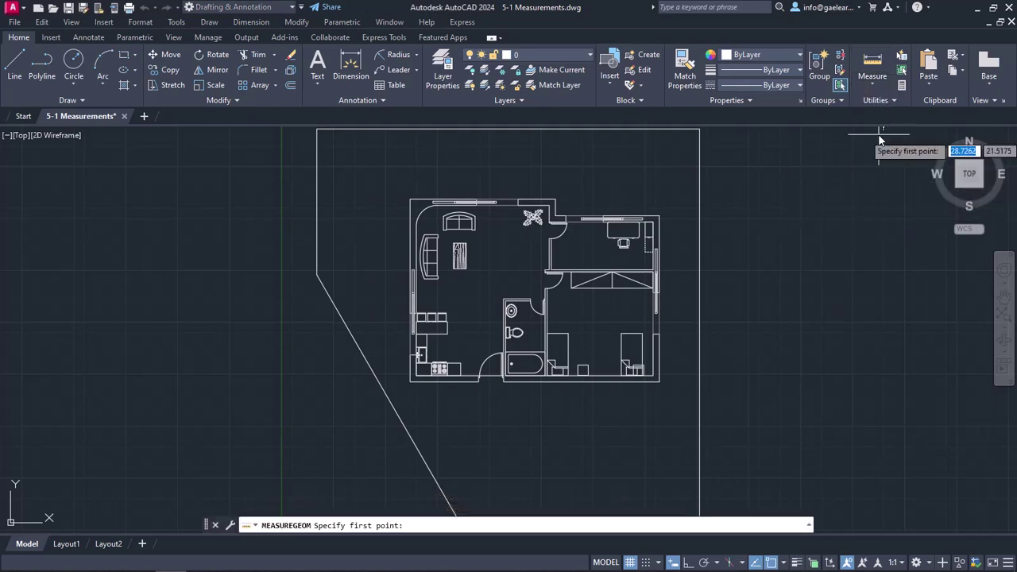
scroll(647, 230, "up", 3)
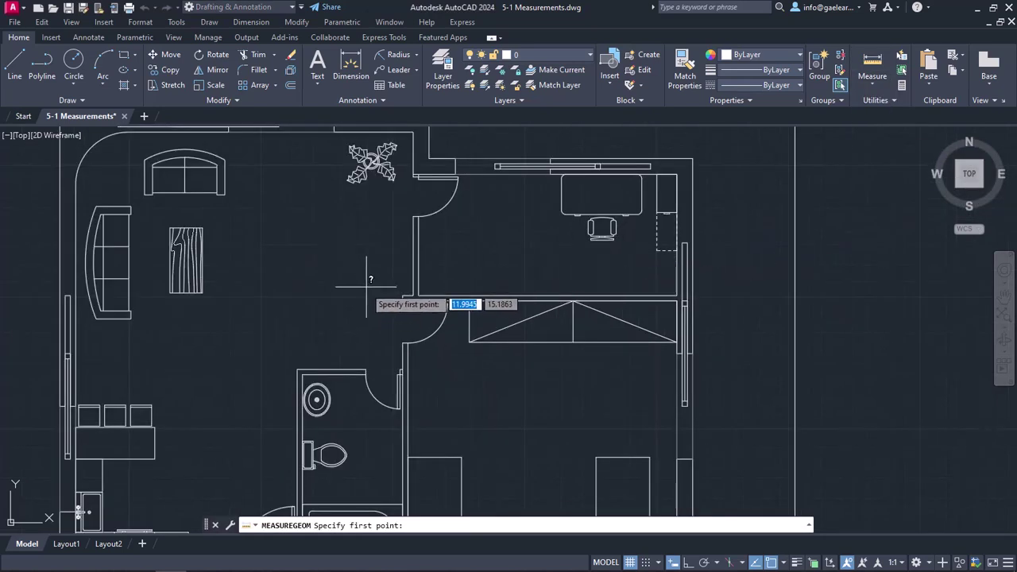
left_click(411, 292)
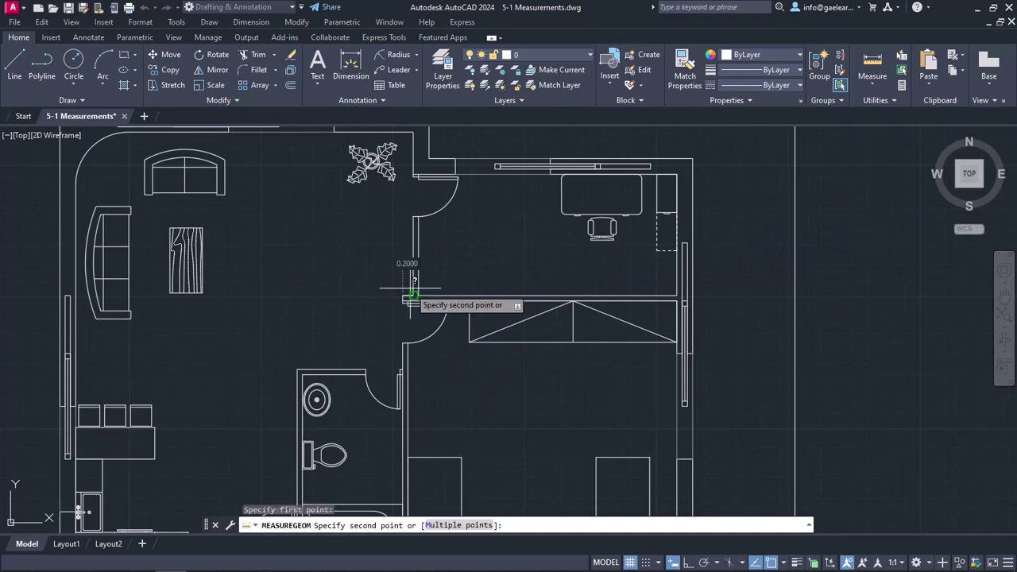
left_click(676, 294)
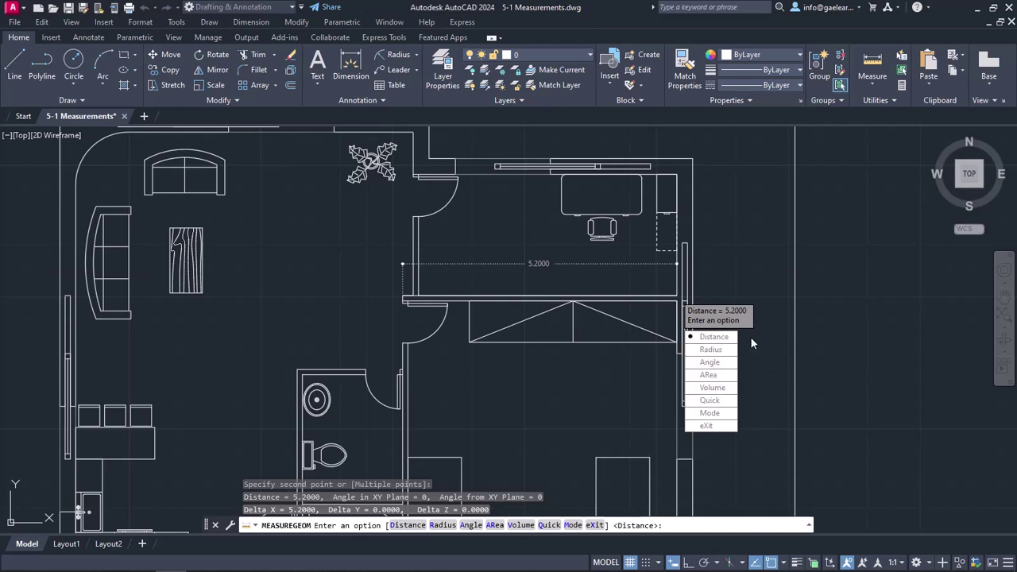
Step: Measure the vertical distance from the kitchen counter stools to the lower edge of the long sofa
left_click(715, 337)
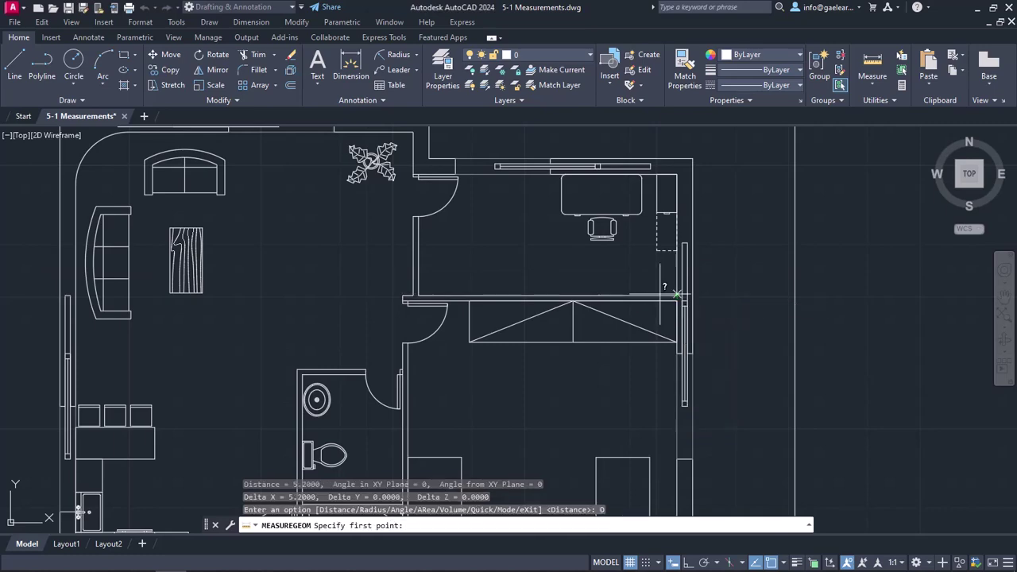
middle_click_drag(173, 365, 356, 319)
left_click(288, 358)
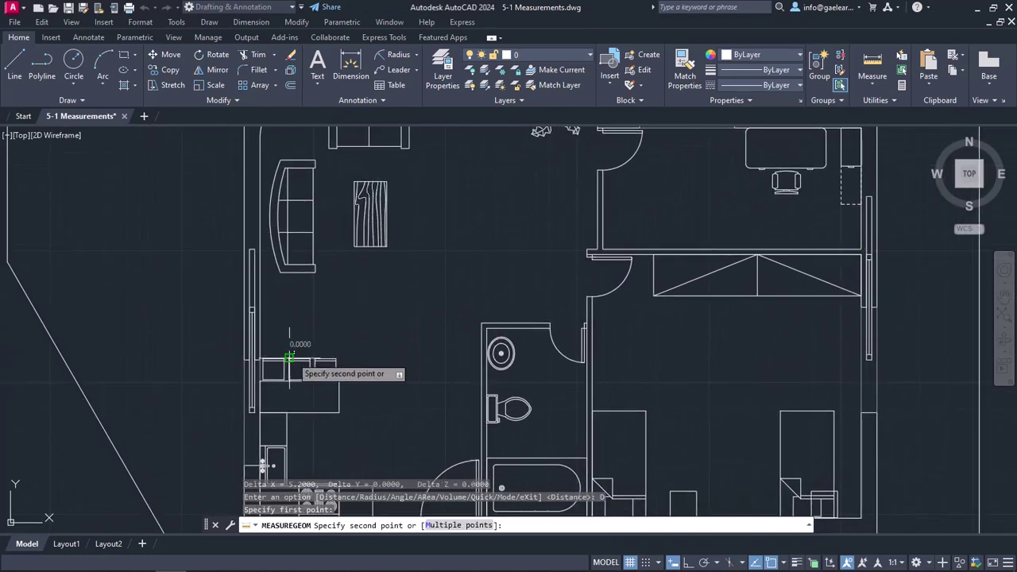
left_click(288, 273)
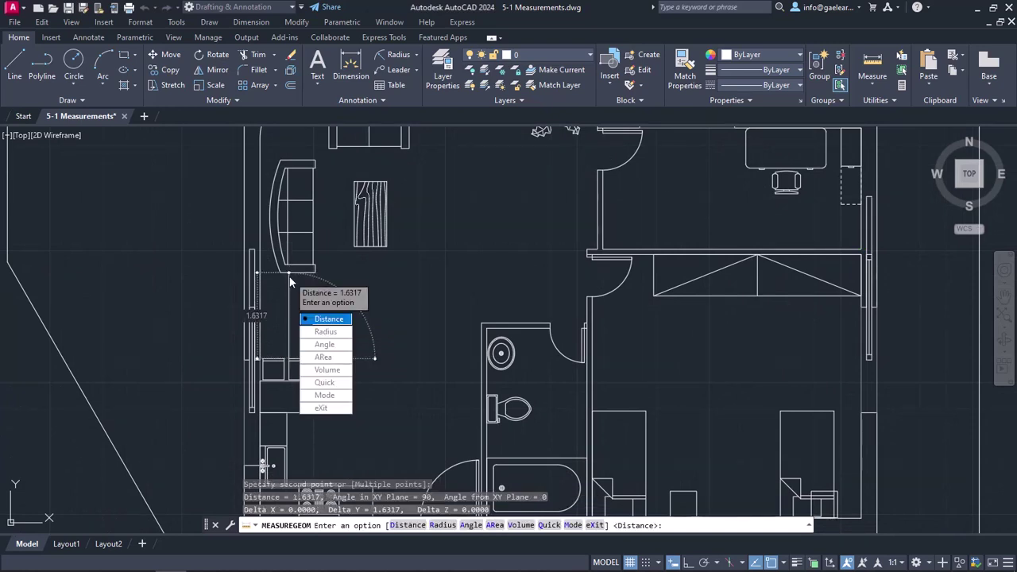
Step: Measure the radius of the living room's rounded inner wall corner
left_click(338, 334)
middle_click_drag(292, 121, 289, 255)
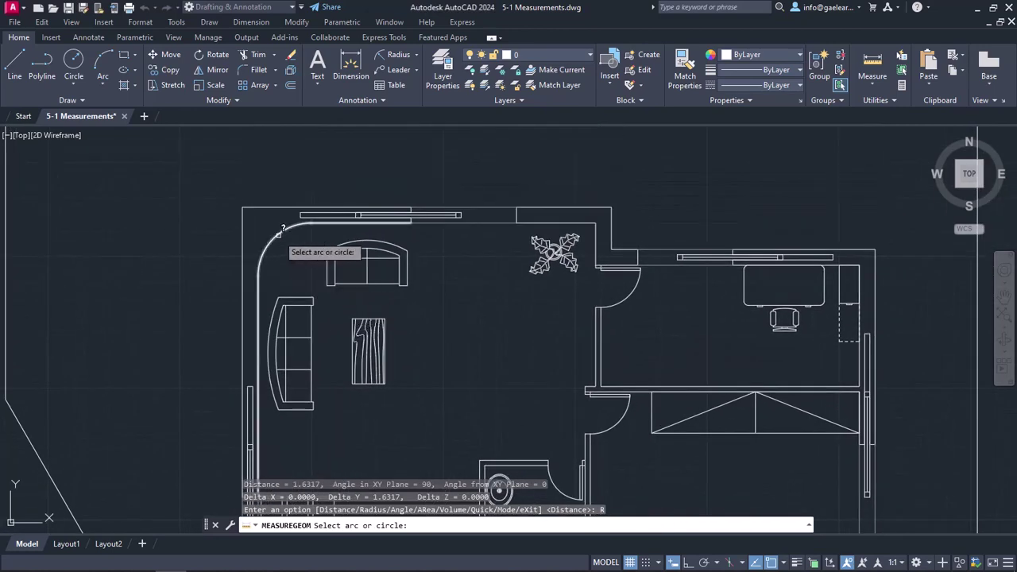
left_click(278, 239)
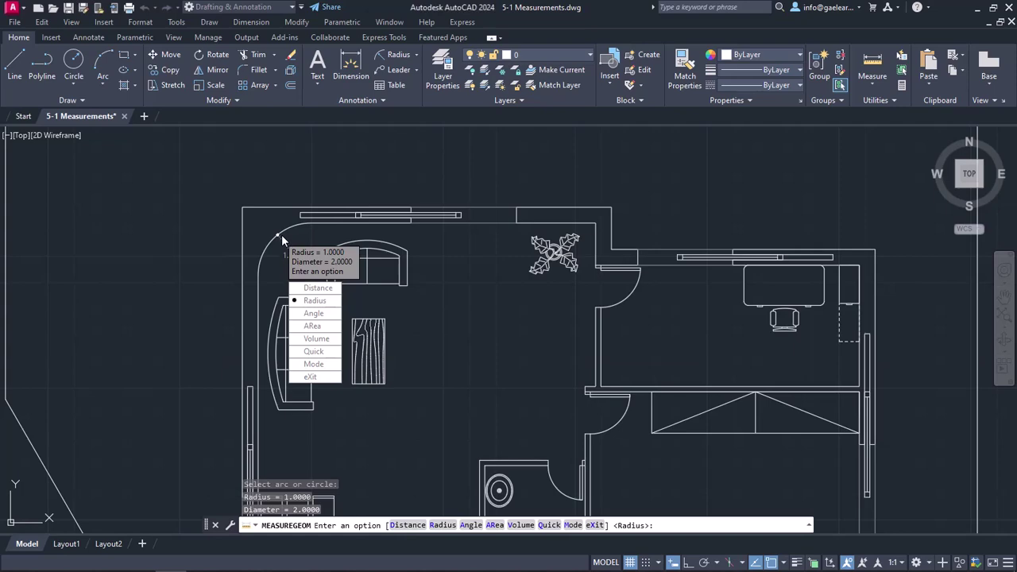
Step: Measure the angle between the plot's slanted boundary line and its lower horizontal boundary line
left_click(309, 321)
scroll(398, 333, "down", 5)
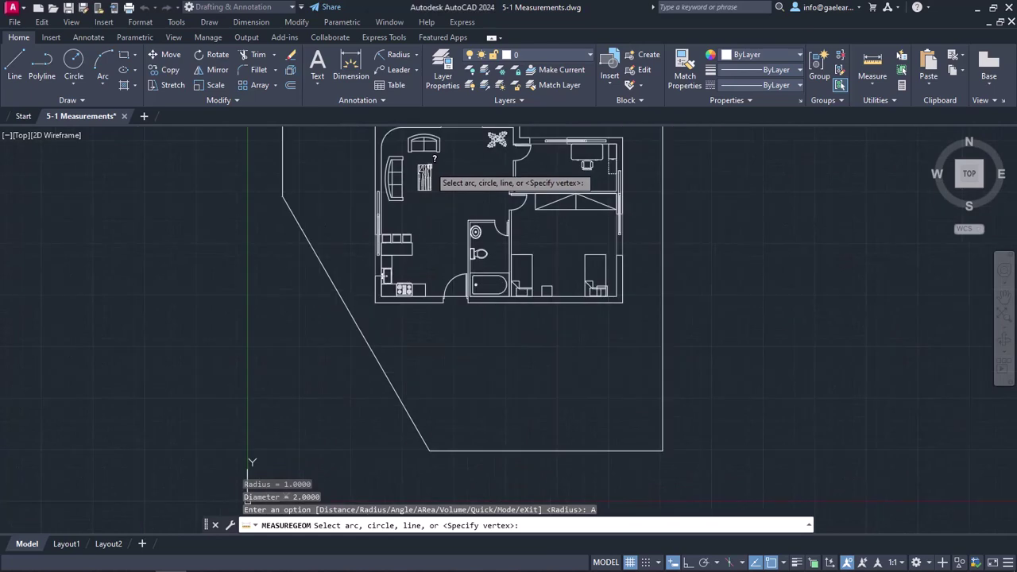
left_click(377, 353)
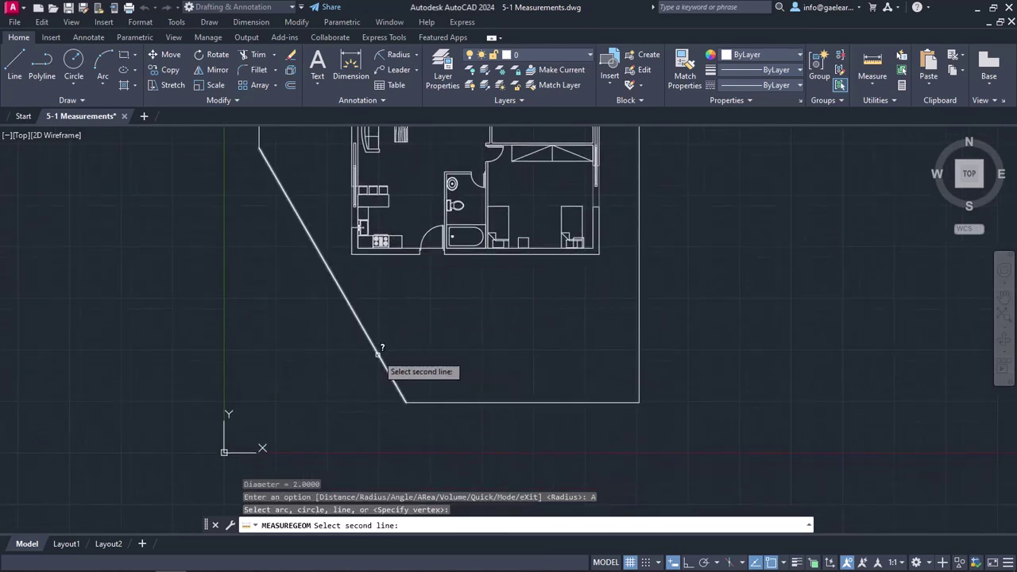
left_click(474, 402)
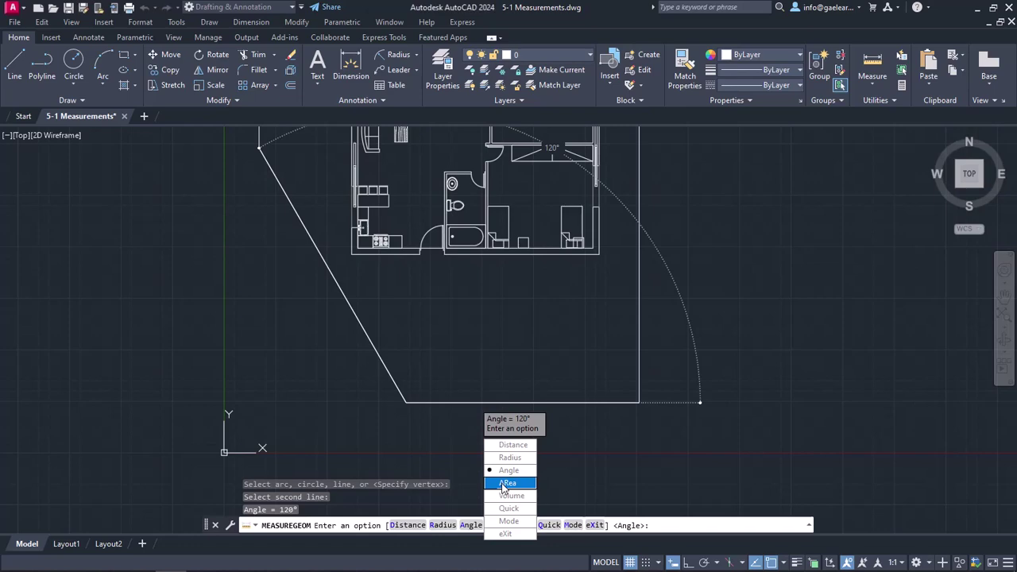
key("Escape")
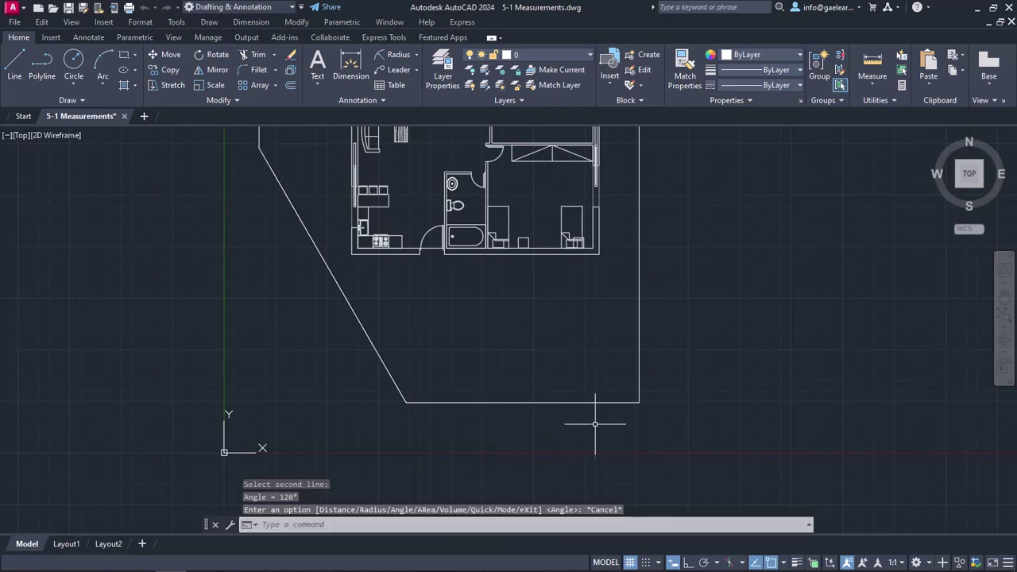
Step: Start an area measurement, tracing from the entrance doorway to the kitchen's outer corner and up to the start of the rounded corner
middle_click_drag(579, 293, 602, 416)
scroll(559, 226, "up", 2)
middle_click_drag(559, 226, 575, 208)
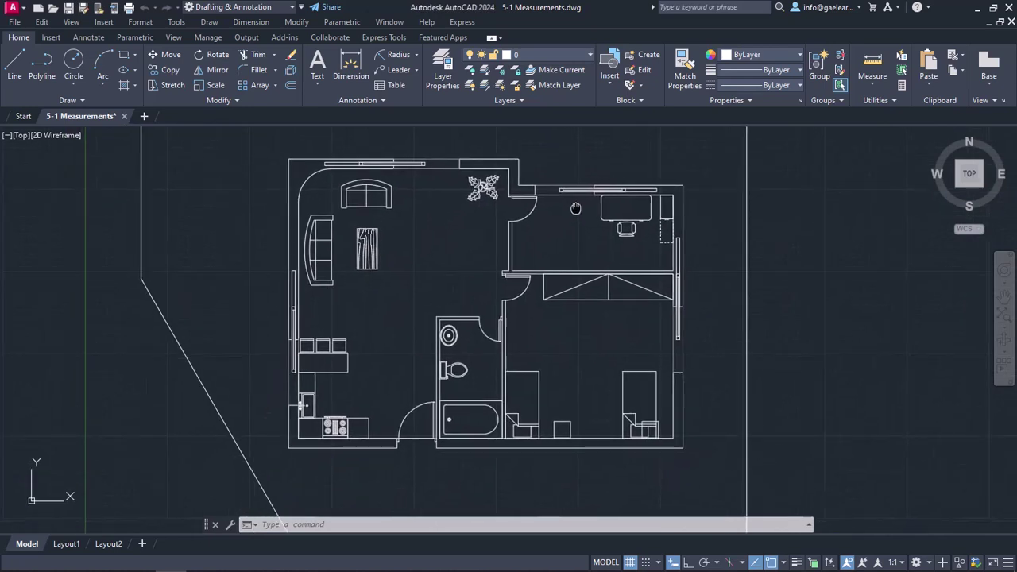
left_click(873, 89)
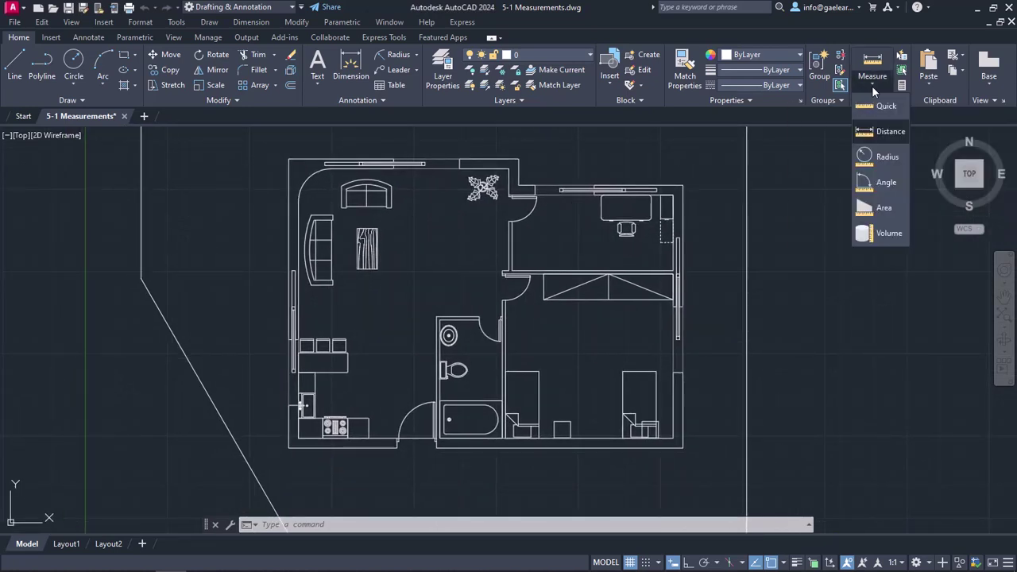
left_click(884, 209)
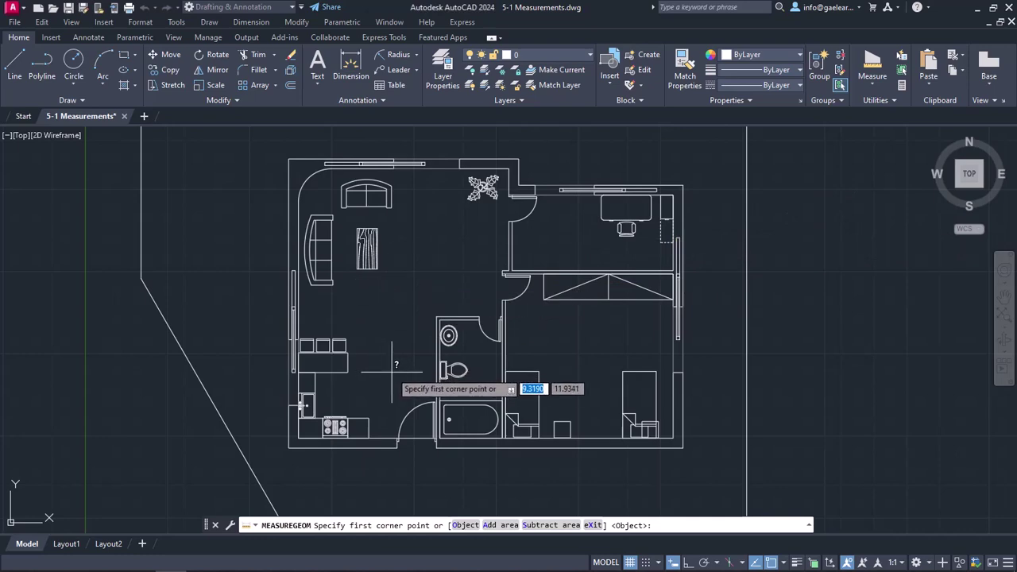
scroll(397, 372, "up", 3)
middle_click_drag(407, 377, 466, 341)
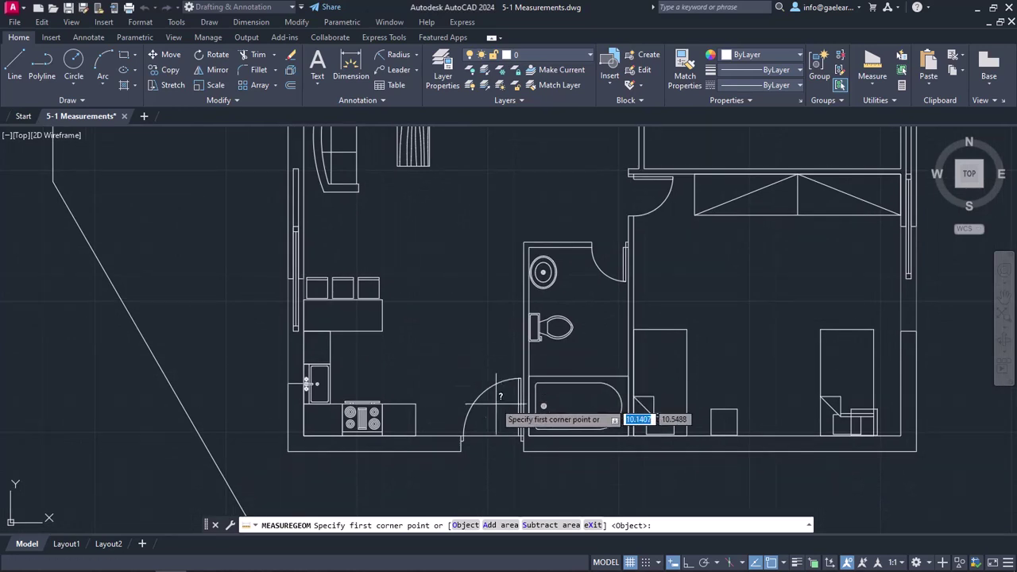
scroll(499, 405, "up", 2)
left_click(461, 436)
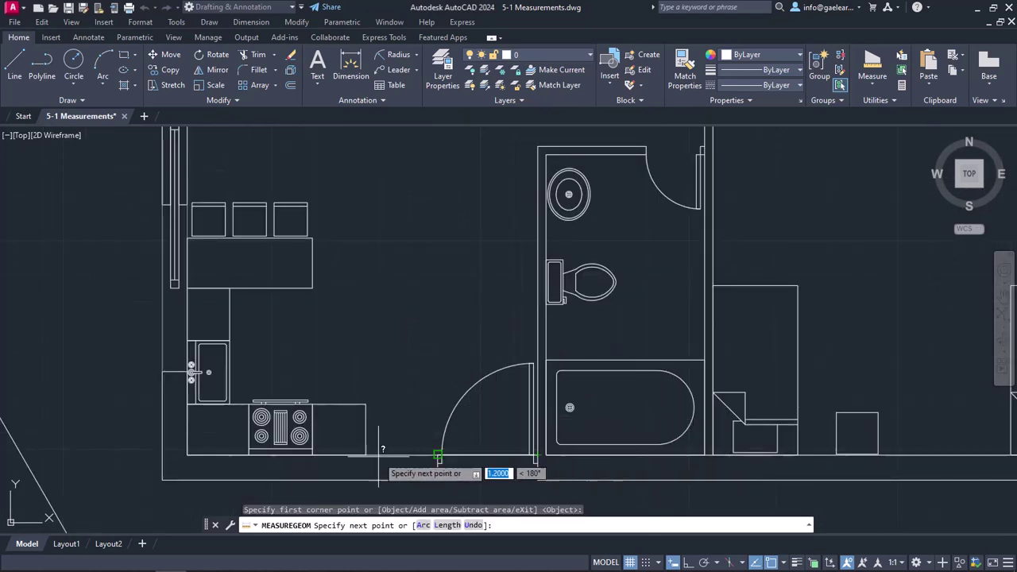
left_click(187, 453)
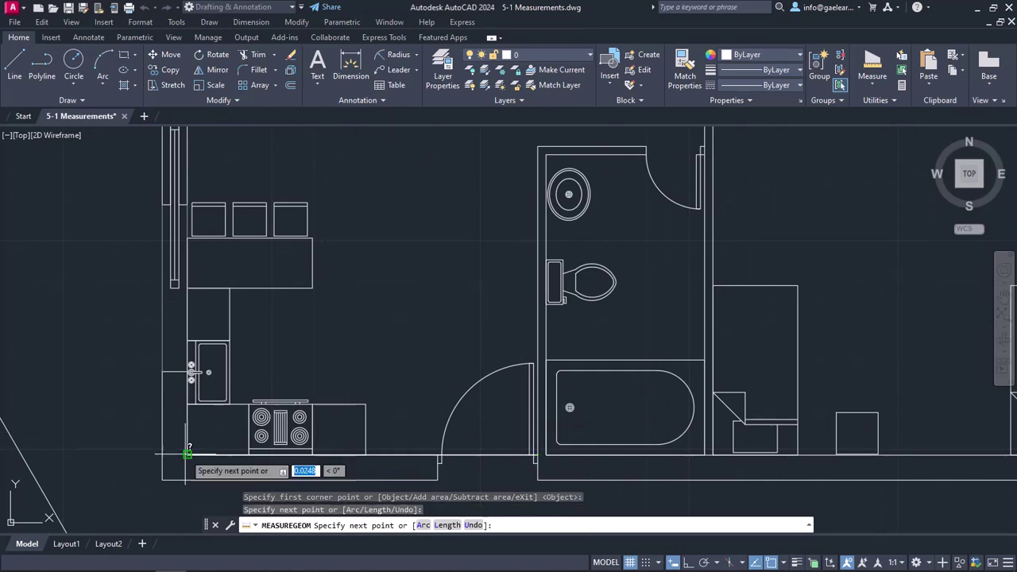
scroll(193, 334, "down", 2)
scroll(230, 306, "up", 3)
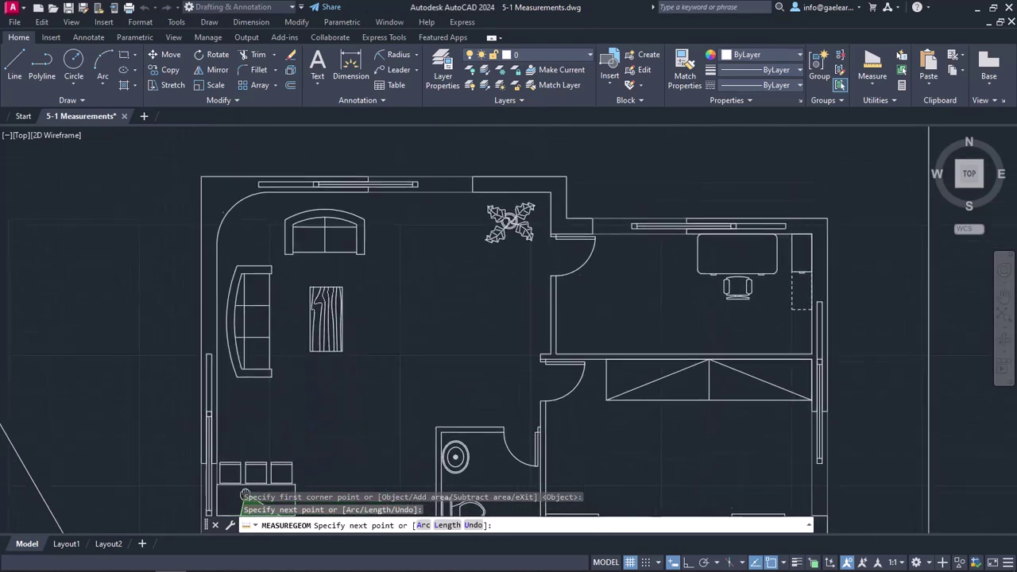
left_click(219, 252)
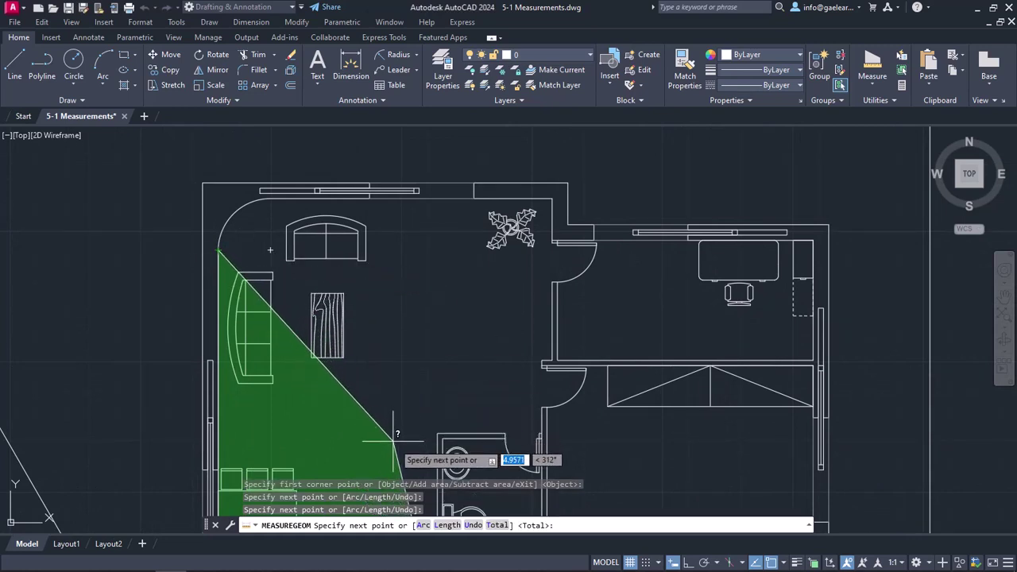
Step: Continue the area outline with an arc around the rounded corner and a straight segment along the living room's upper wall
left_click(423, 525)
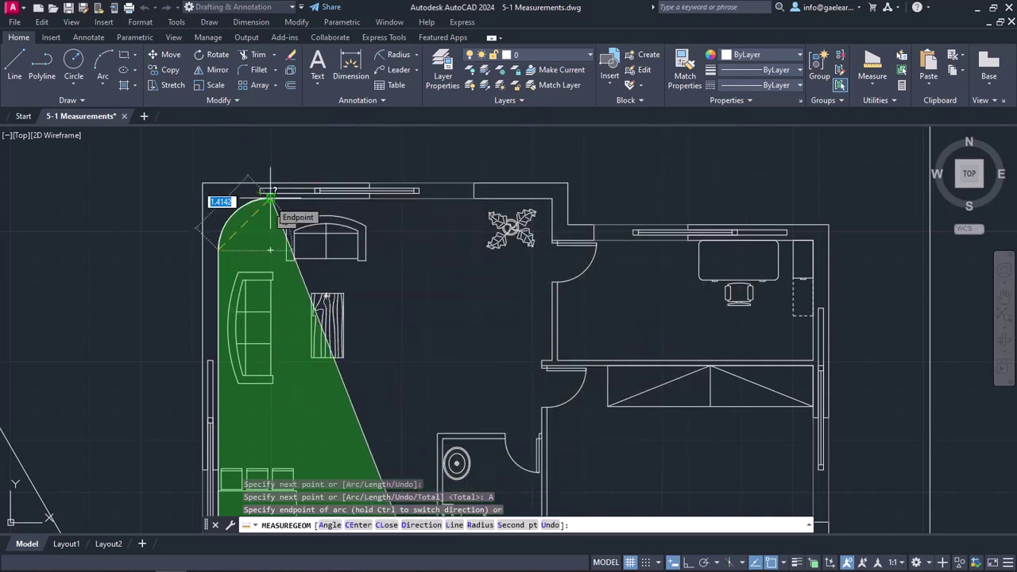
left_click(270, 196)
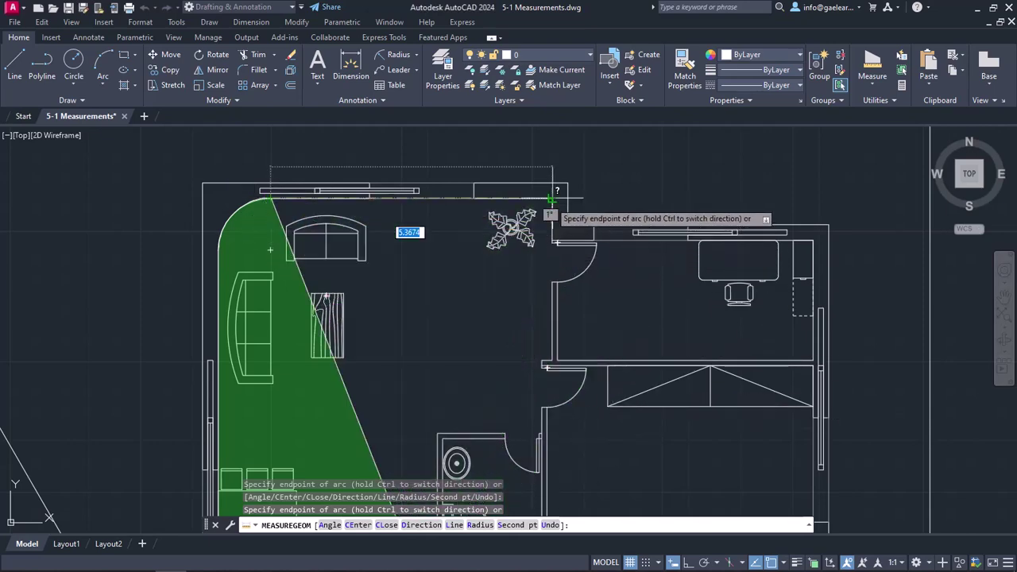
left_click(455, 525)
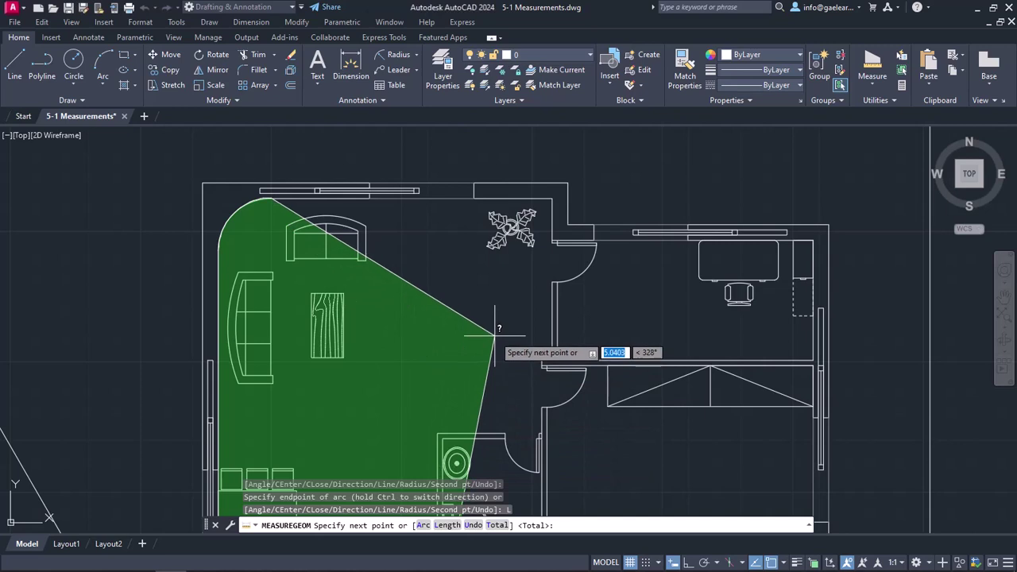
left_click(552, 199)
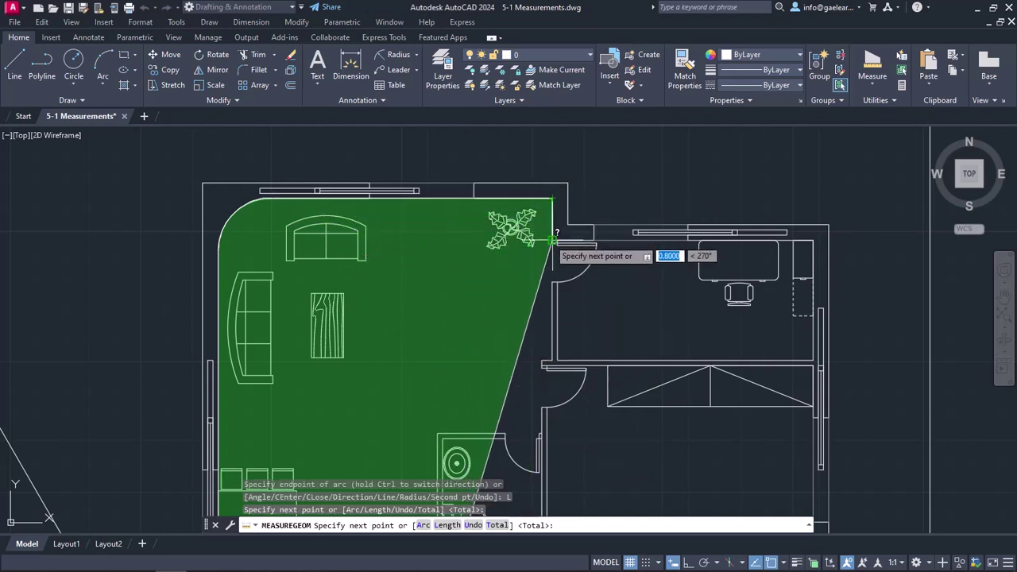
Step: Trace the area outline around the study and along the bathroom's upper wall, and total the area
left_click(552, 241)
left_click(813, 240)
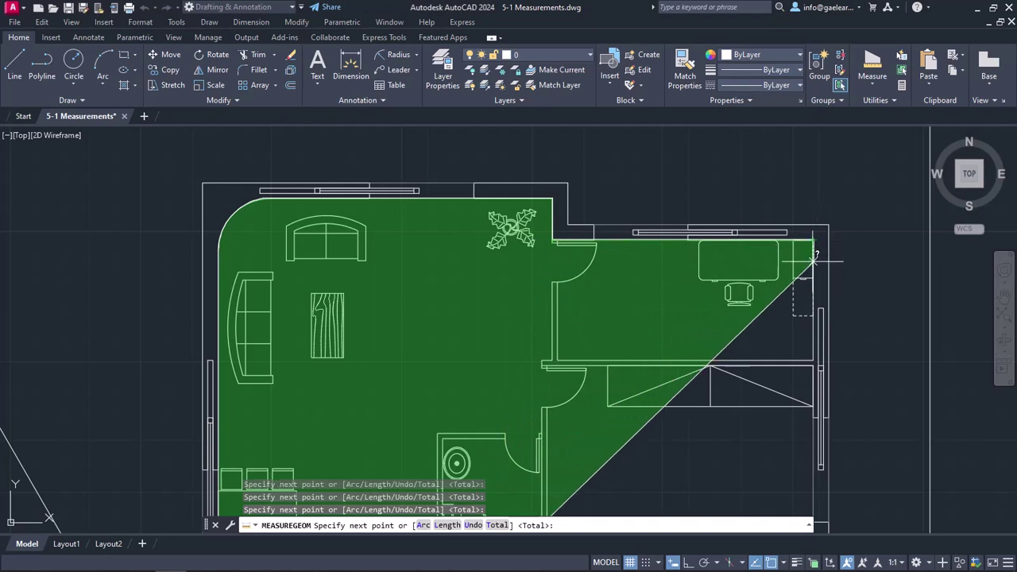
left_click(814, 360)
left_click(543, 362)
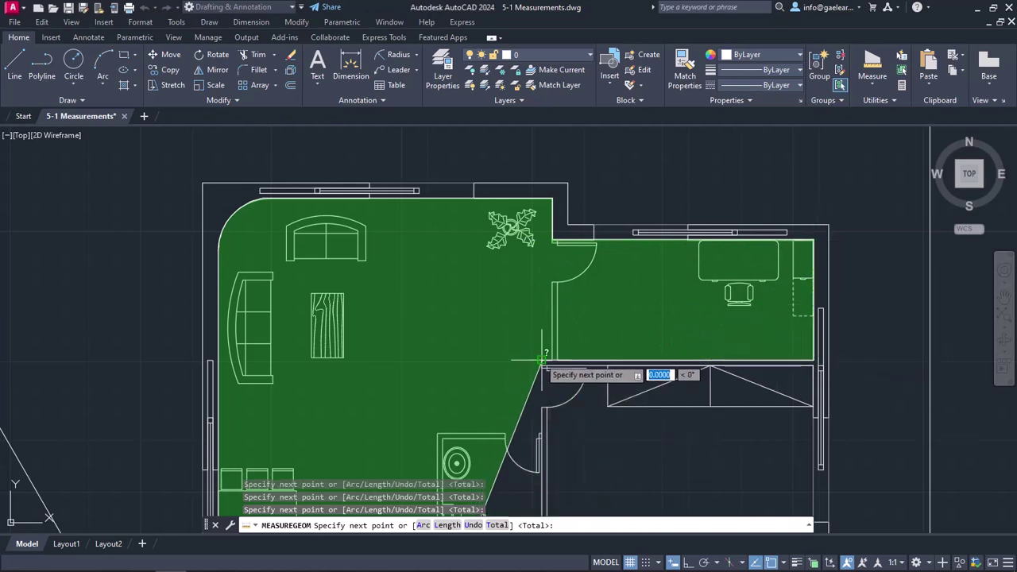
left_click(542, 433)
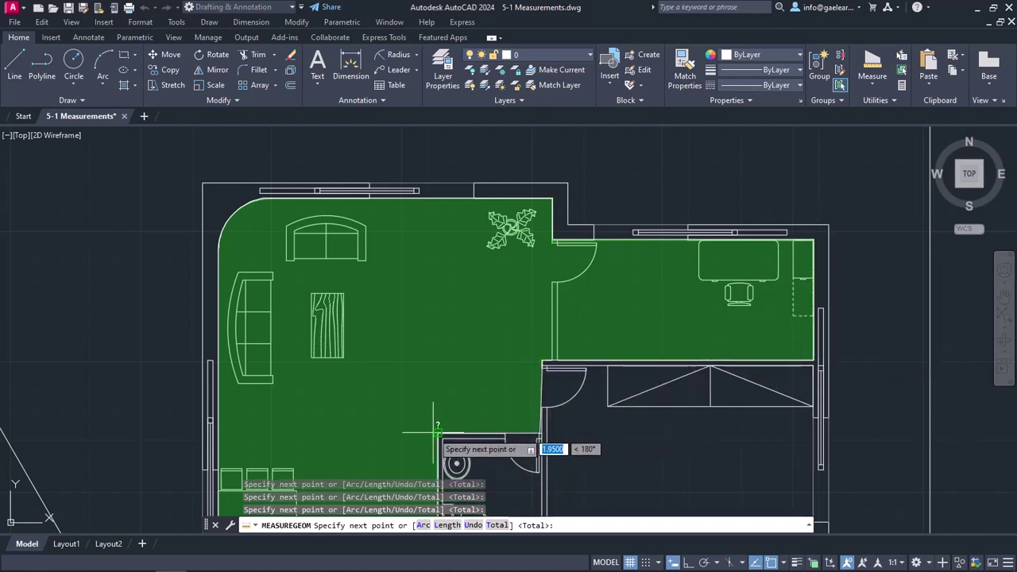
left_click(437, 433)
scroll(437, 433, "down", 3)
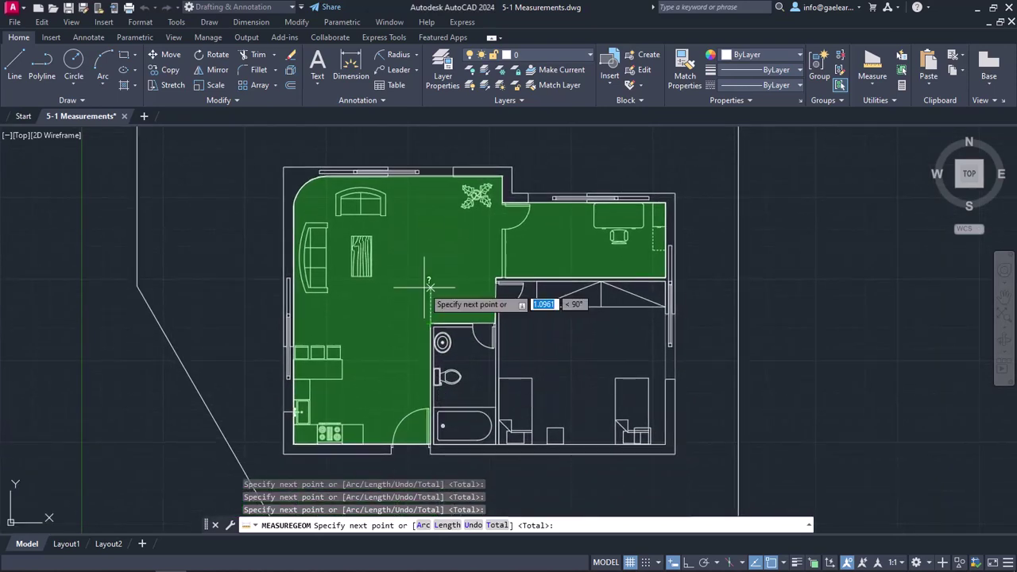
key("Return")
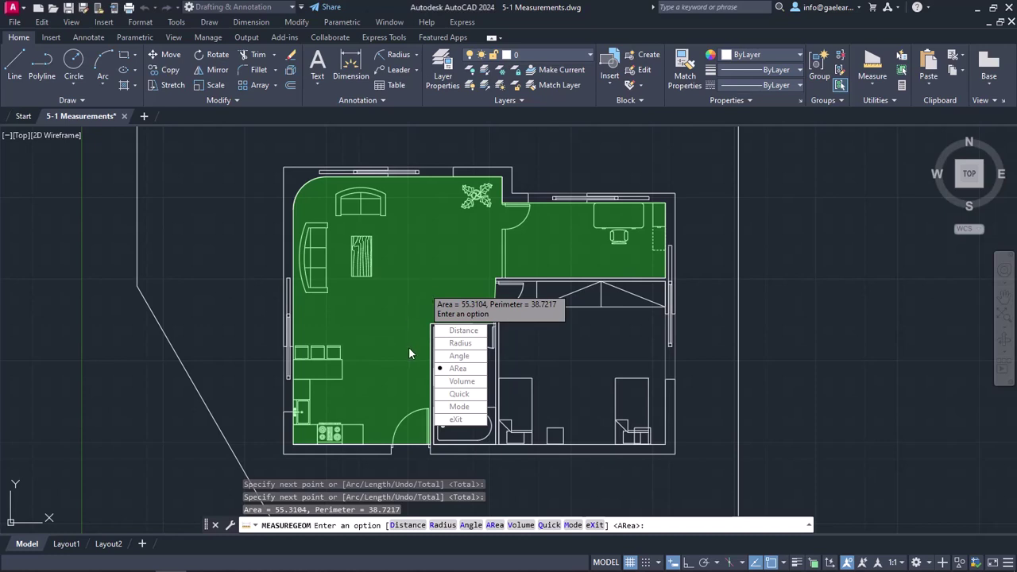
Step: Start a new area measurement in Add area mode and include the bathroom by tracing its four inner corners
left_click(458, 368)
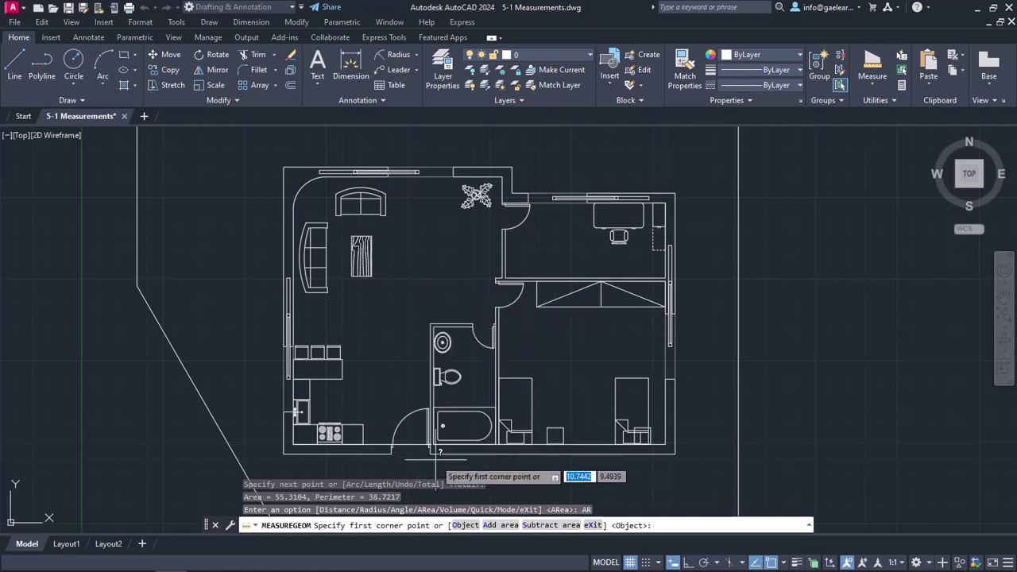
left_click(500, 529)
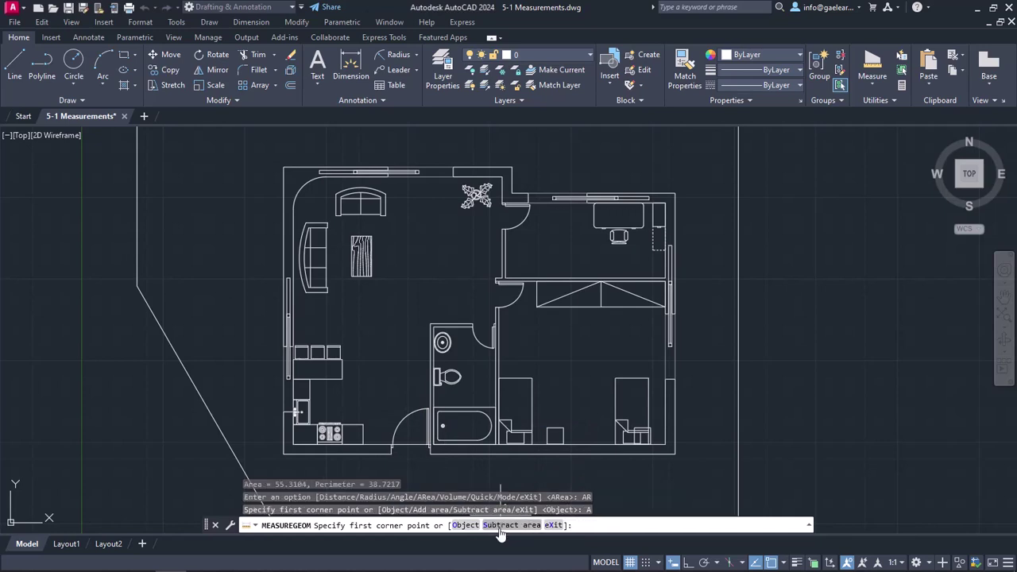
scroll(439, 451, "up", 2)
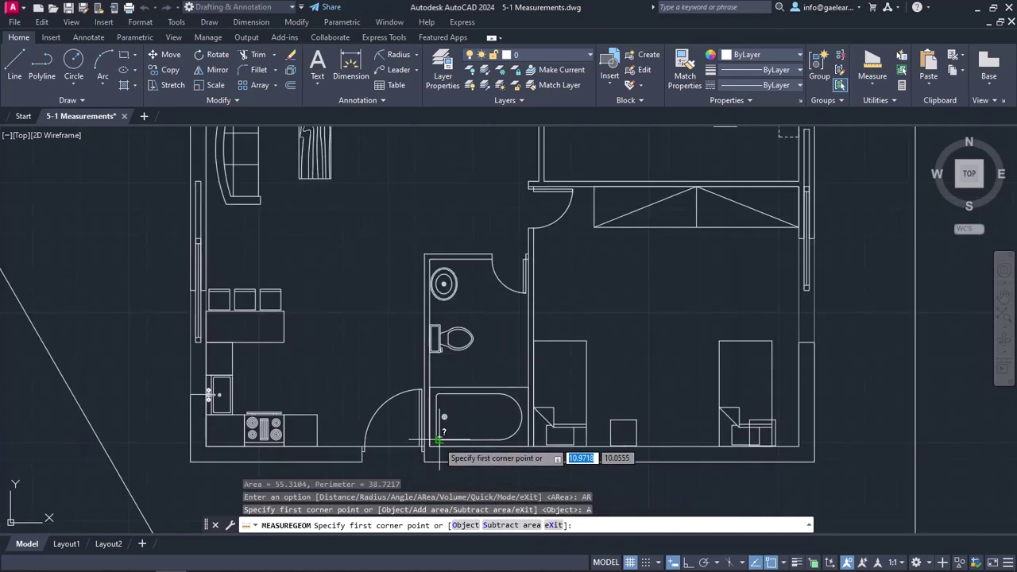
left_click(429, 447)
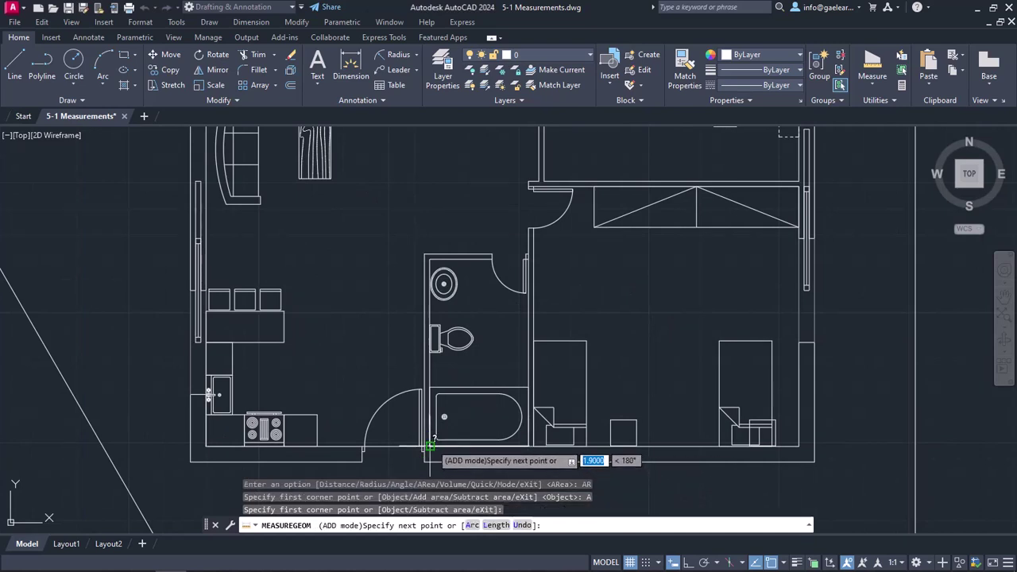
left_click(528, 446)
left_click(430, 258)
scroll(477, 258, "up", 2)
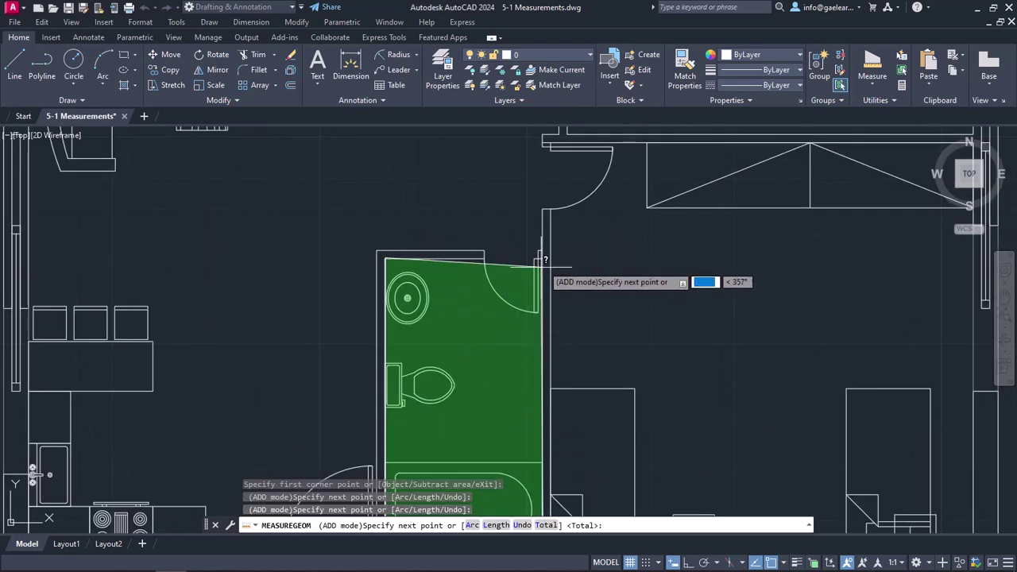
left_click(542, 257)
key("Return")
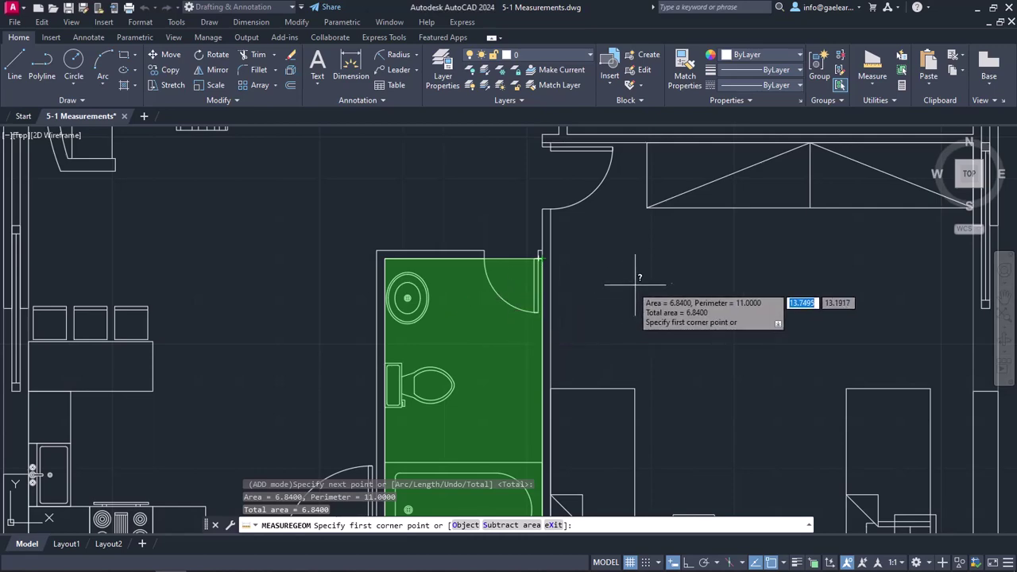
Step: Add the study to the running area total by tracing its four inner corners, and finish the combined measurement
mouse_move(723, 271)
middle_mouse_down()
mouse_move(585, 392)
mouse_move(530, 520)
middle_mouse_up()
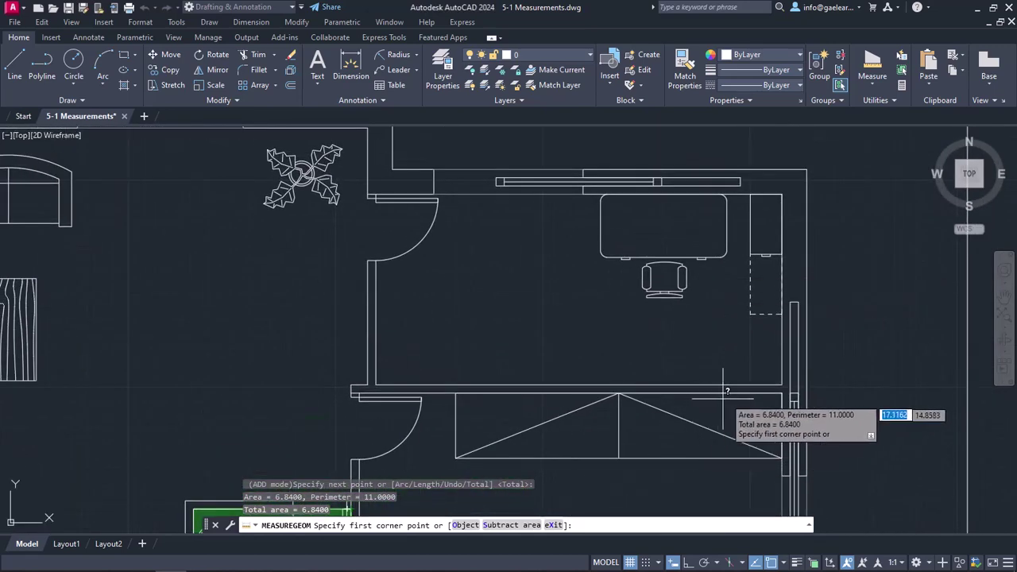
left_click(783, 384)
left_click(783, 193)
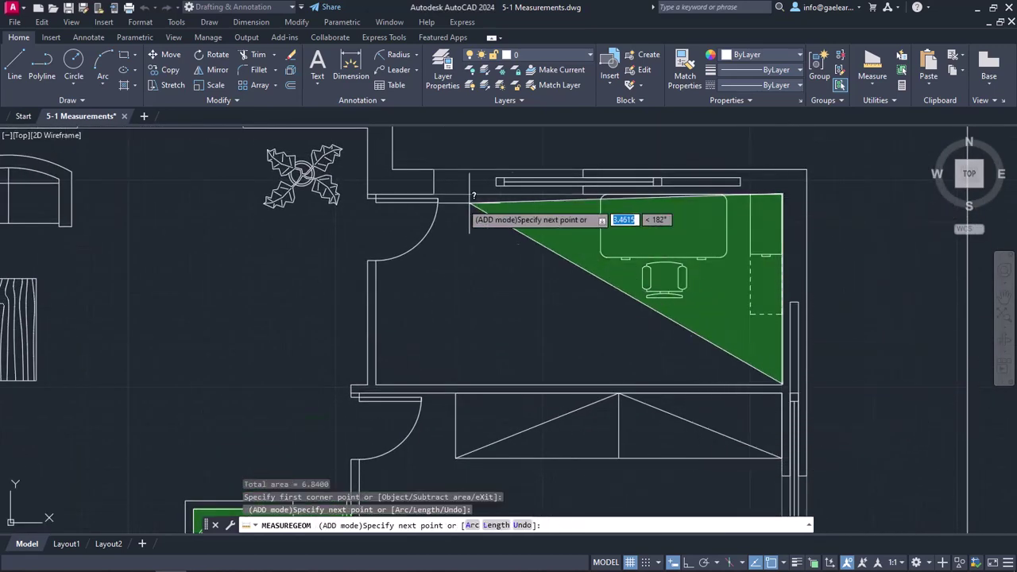
left_click(377, 194)
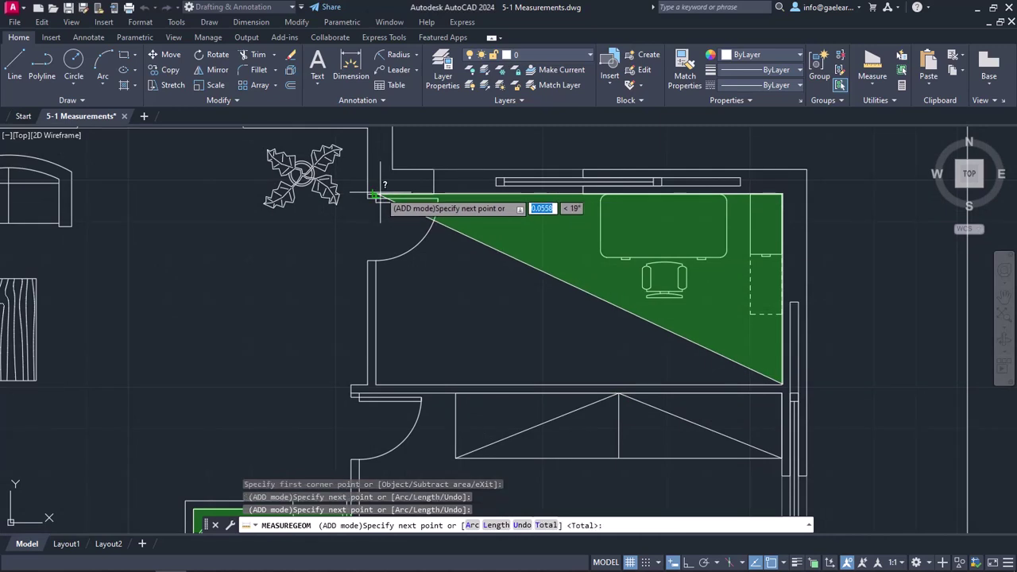
left_click(376, 385)
key("Return")
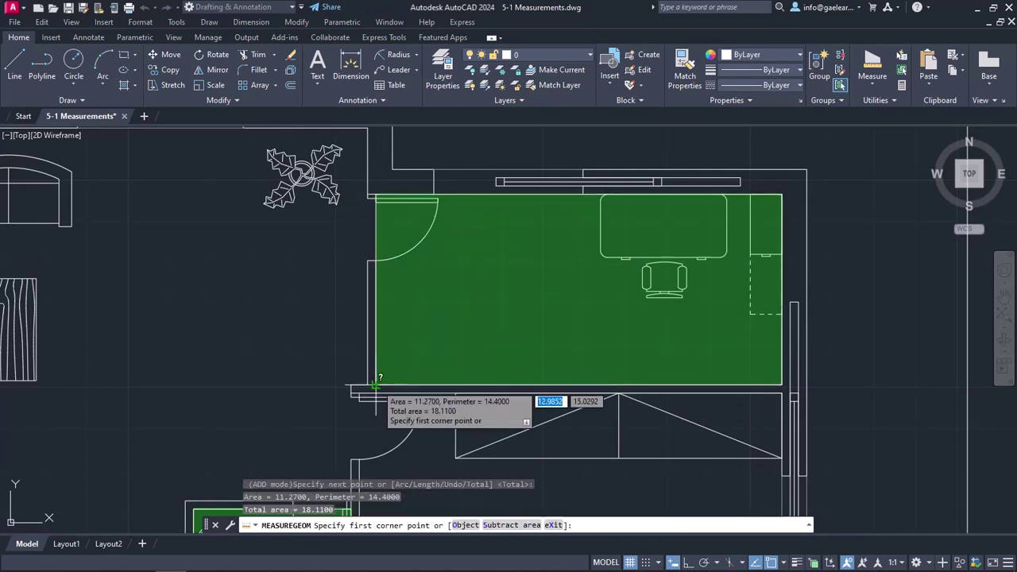
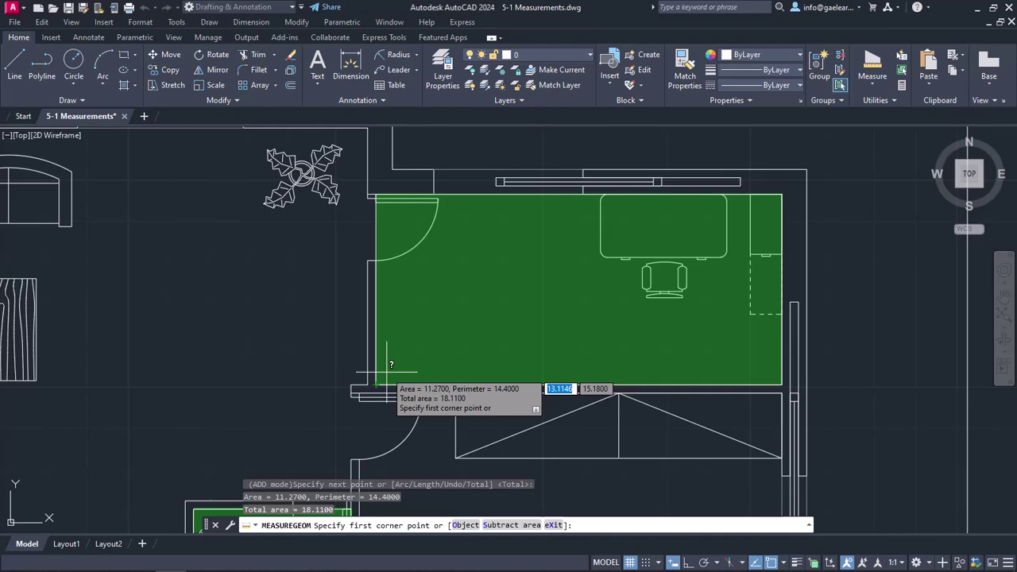
scroll(387, 371, "down", 2)
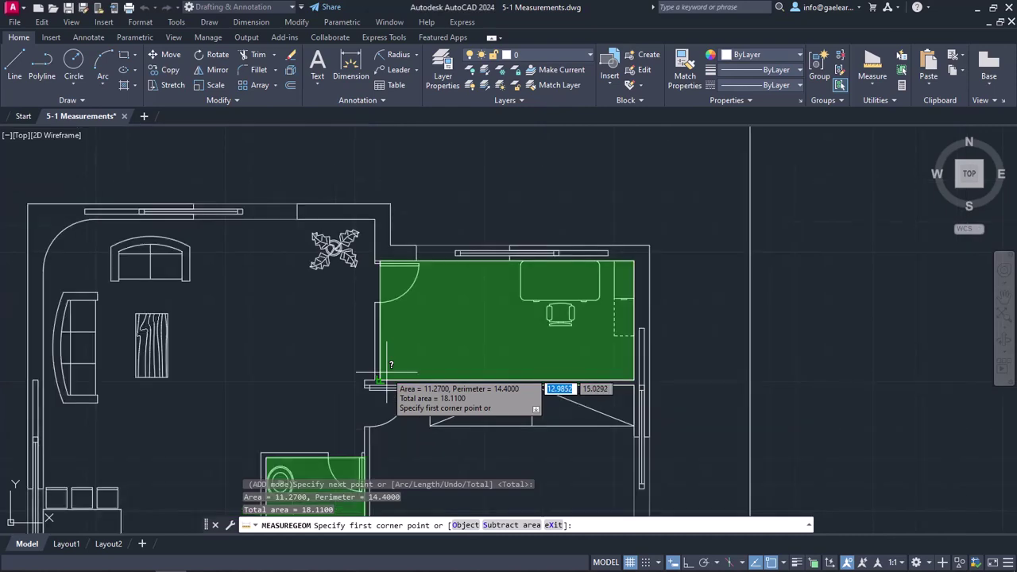
mouse_move(387, 371)
middle_mouse_down()
mouse_move(433, 314)
mouse_move(538, 252)
middle_mouse_up()
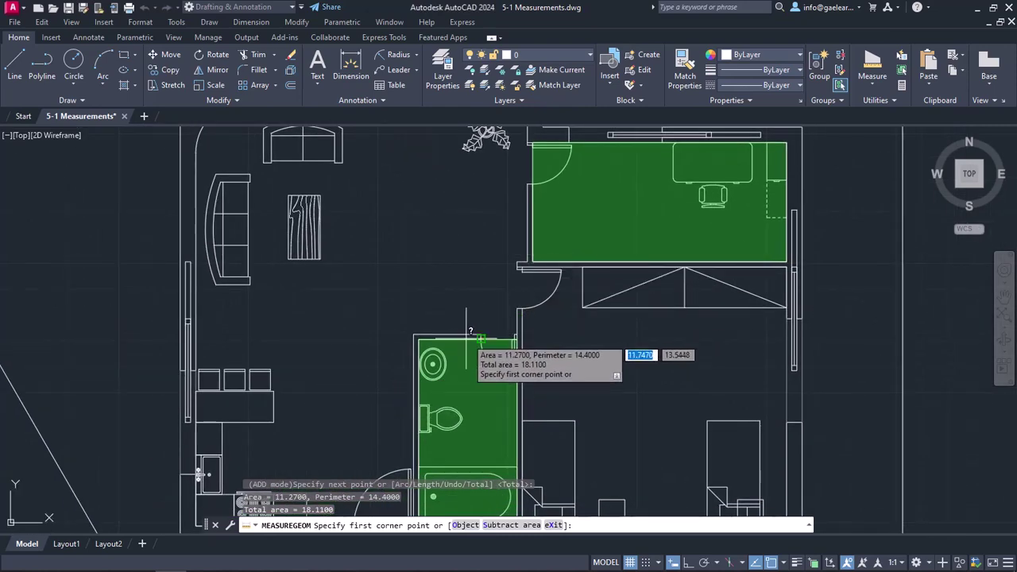
mouse_move(397, 281)
middle_mouse_down()
mouse_move(419, 278)
mouse_move(437, 291)
middle_mouse_up()
scroll(432, 291, "down", 3)
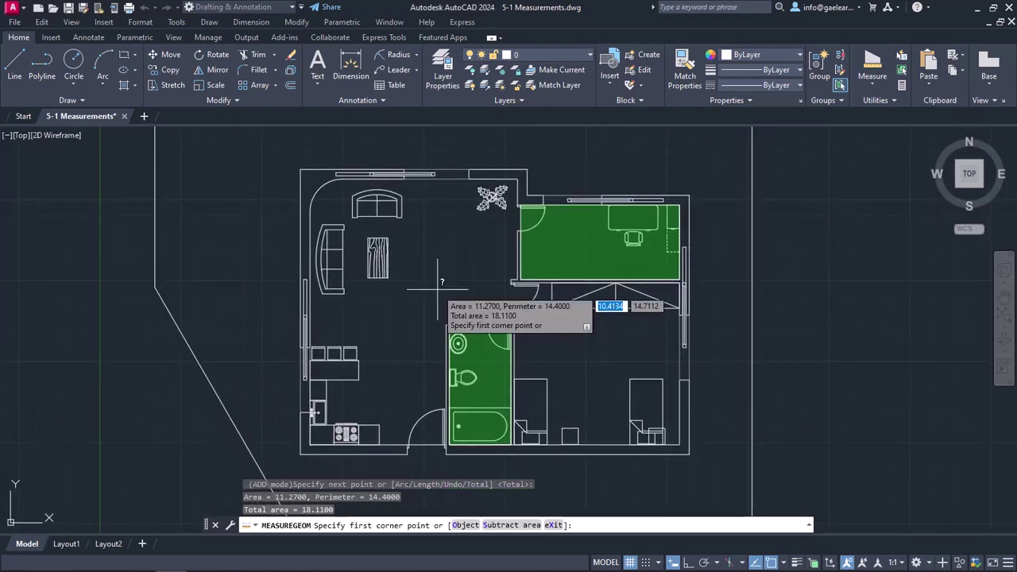
key("Return")
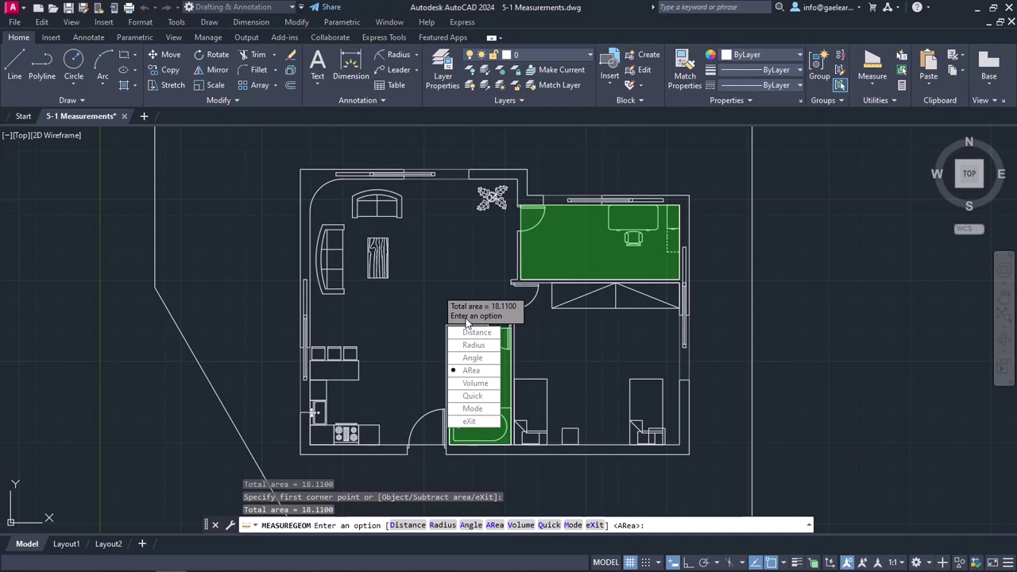
Step: Start another Add area measurement, tracing from the entrance doorway to the kitchen's outer corner and up to the rounded corner
left_click(474, 371)
middle_click_drag(398, 324, 425, 315)
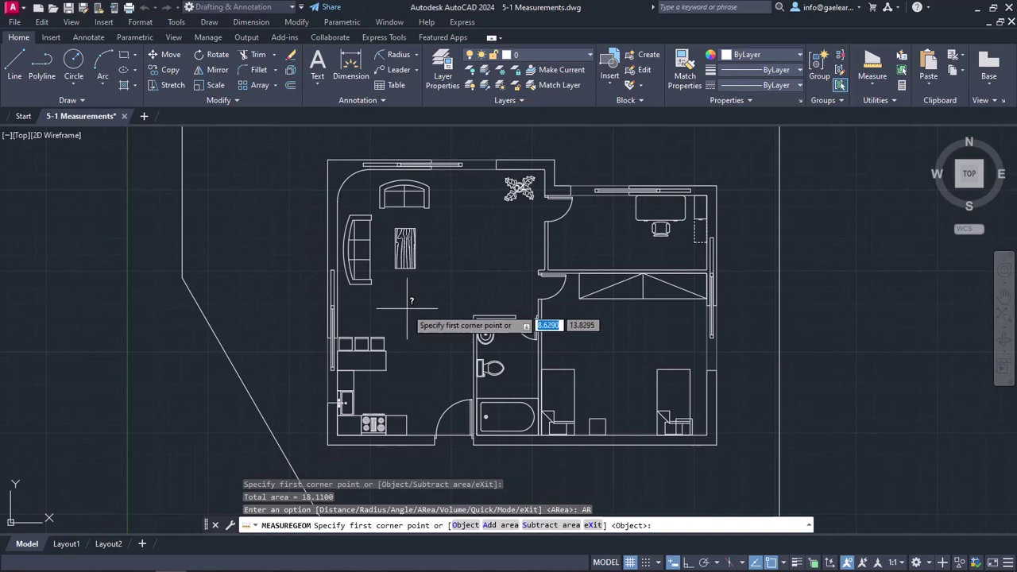
left_click(495, 527)
scroll(437, 389, "up", 2)
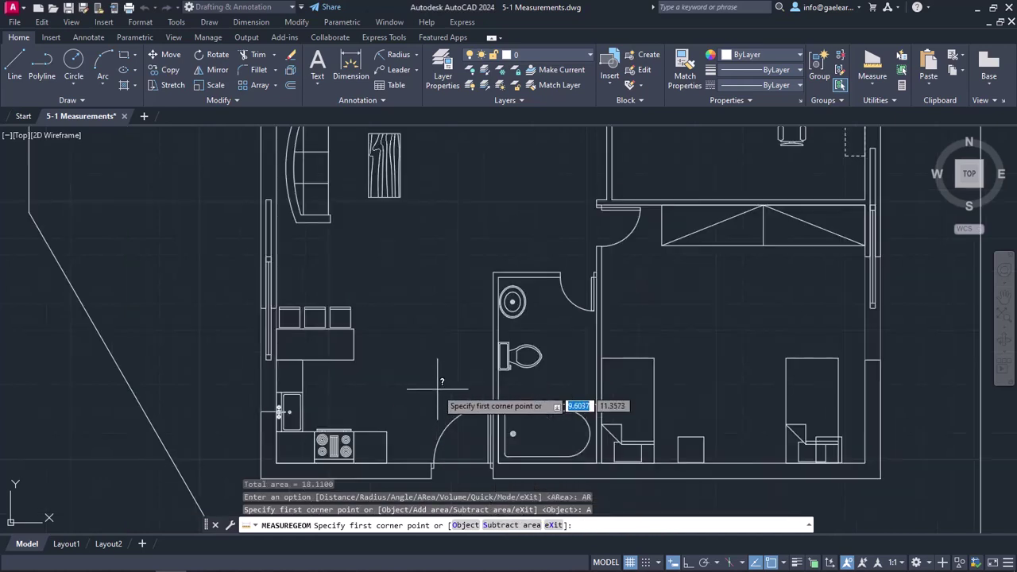
middle_click_drag(437, 389, 455, 359)
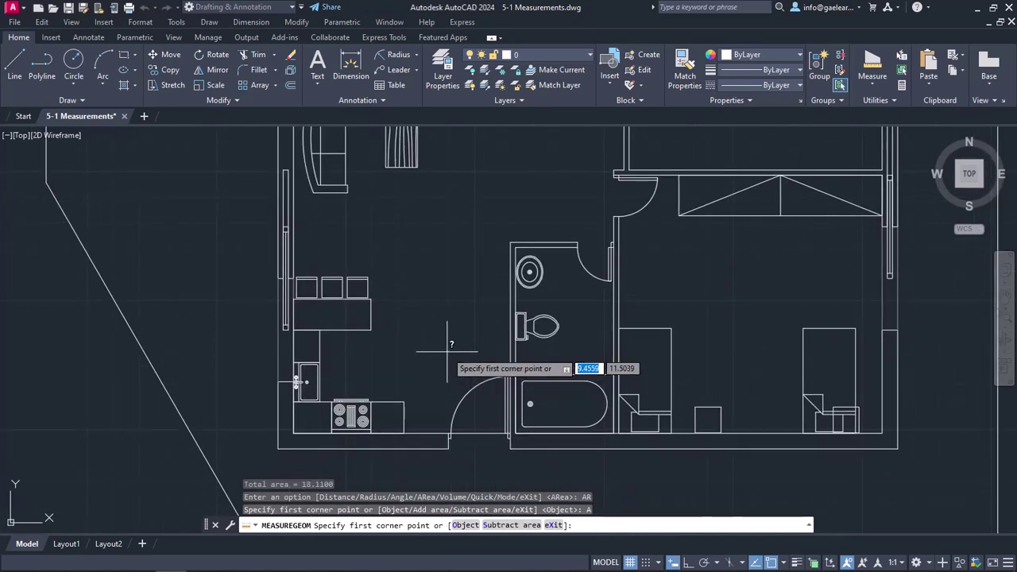
left_click(513, 433)
left_click(294, 432)
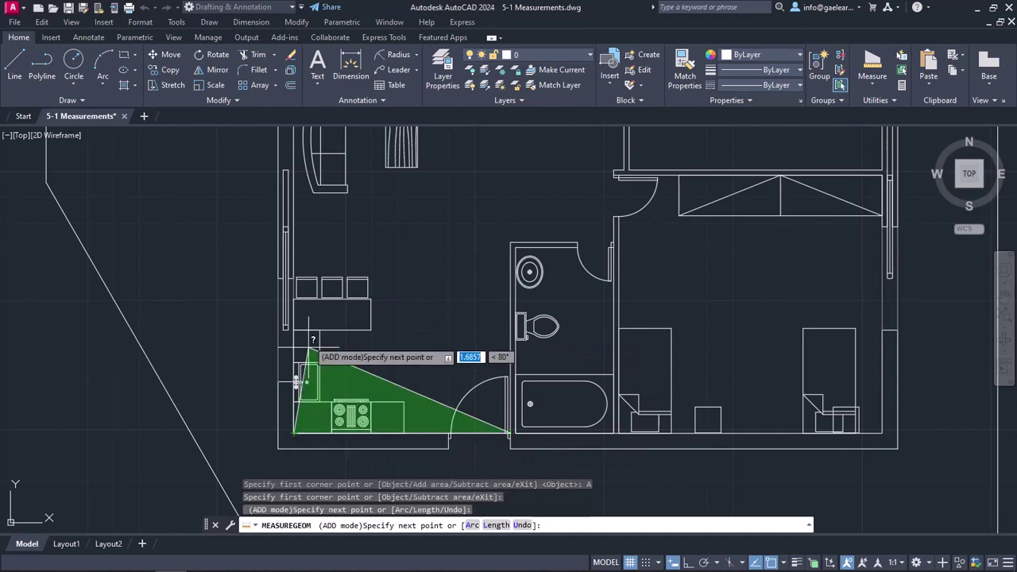
middle_click_drag(305, 350, 316, 521)
left_click(308, 250)
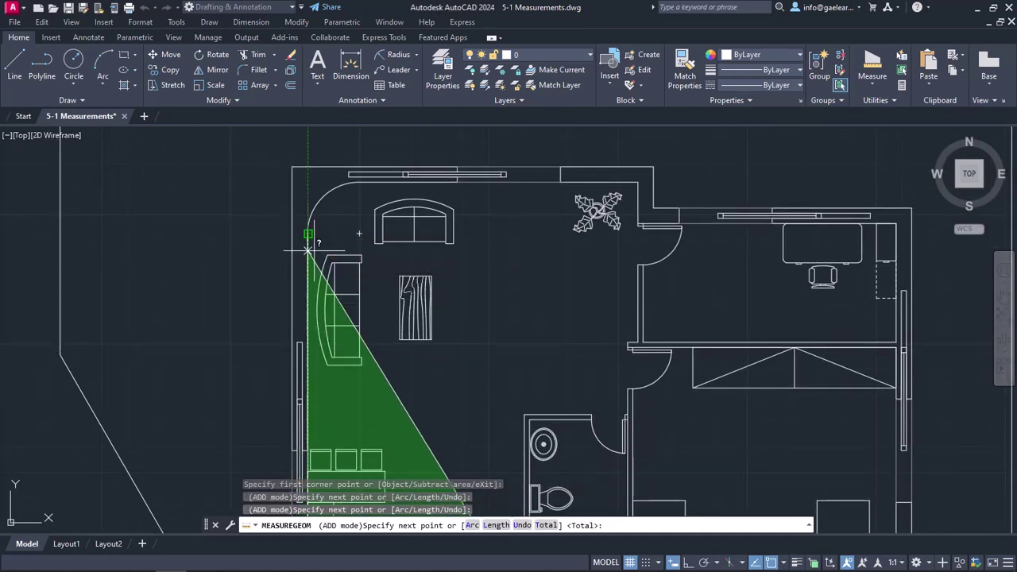
Step: Continue the outline with an arc around the rounded corner, then straight segments along the living room and bathroom walls, and total it
left_click(473, 525)
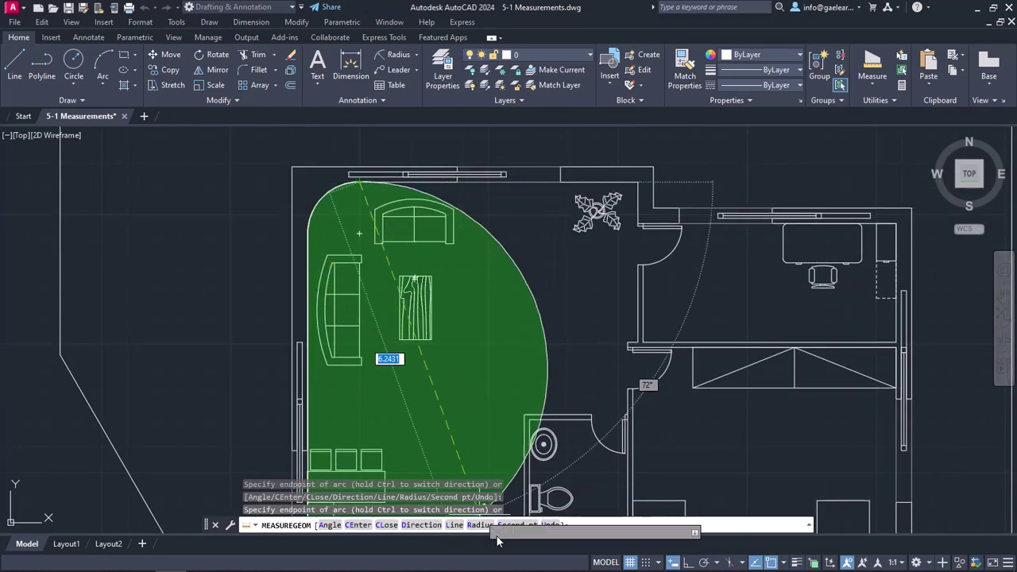
left_click(453, 524)
left_click(639, 213)
middle_click_drag(626, 421, 592, 231)
left_click(592, 226)
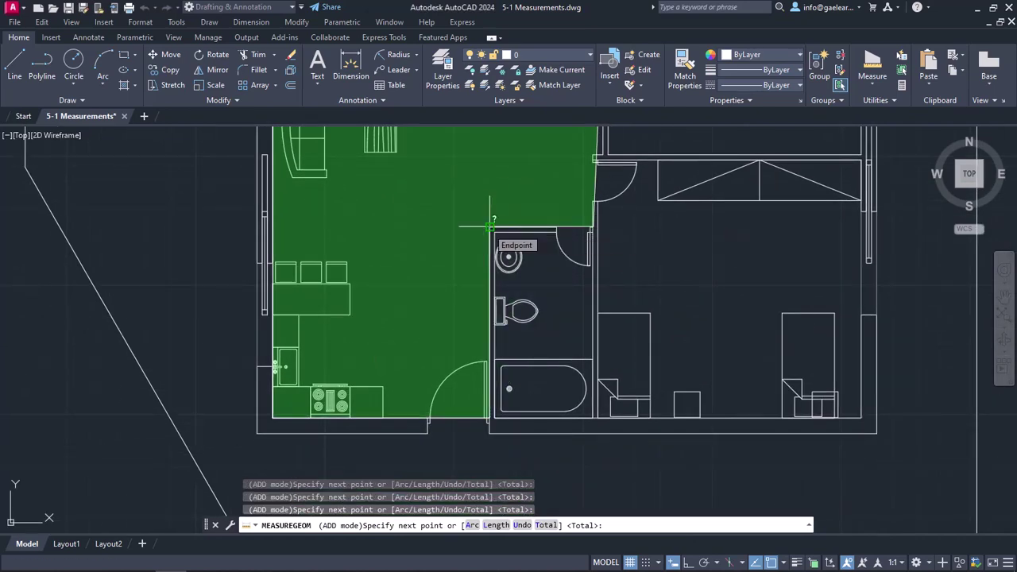
left_click(489, 226)
key("Return")
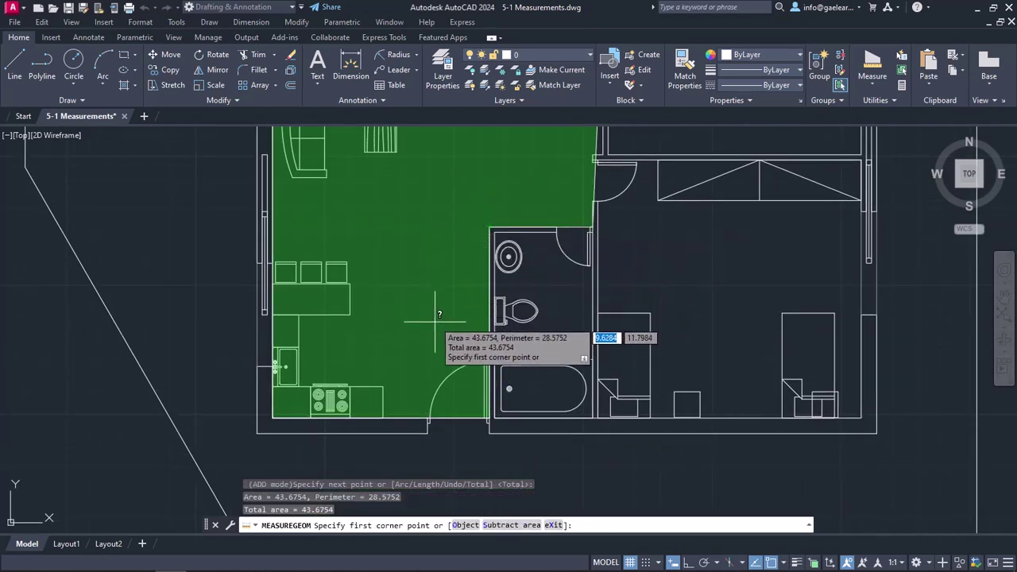
Step: Subtract the rectangular kitchen and entrance zone, level with the bathroom's upper wall, from the measured area and finish the measurement
left_click(501, 524)
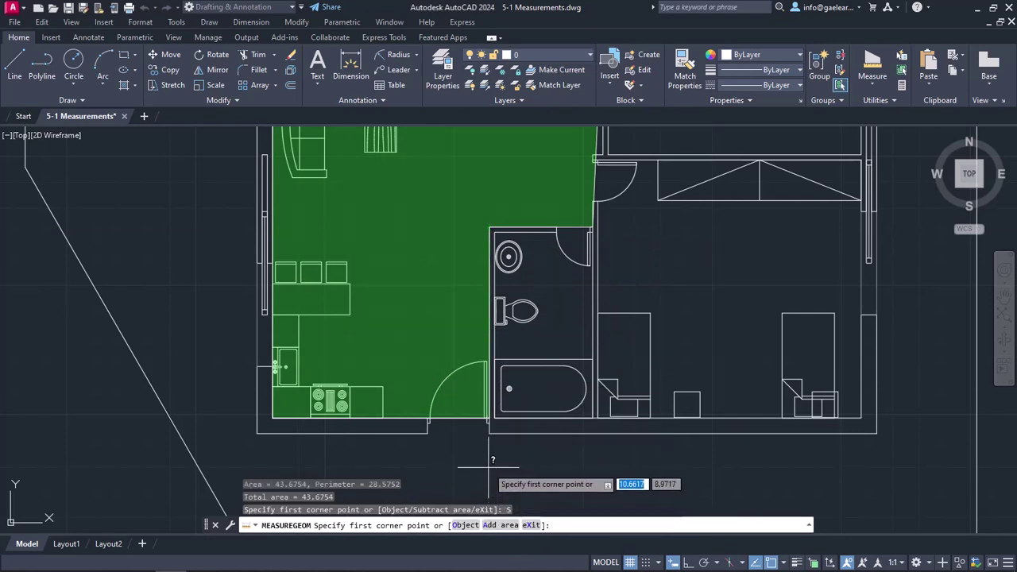
left_click(272, 416)
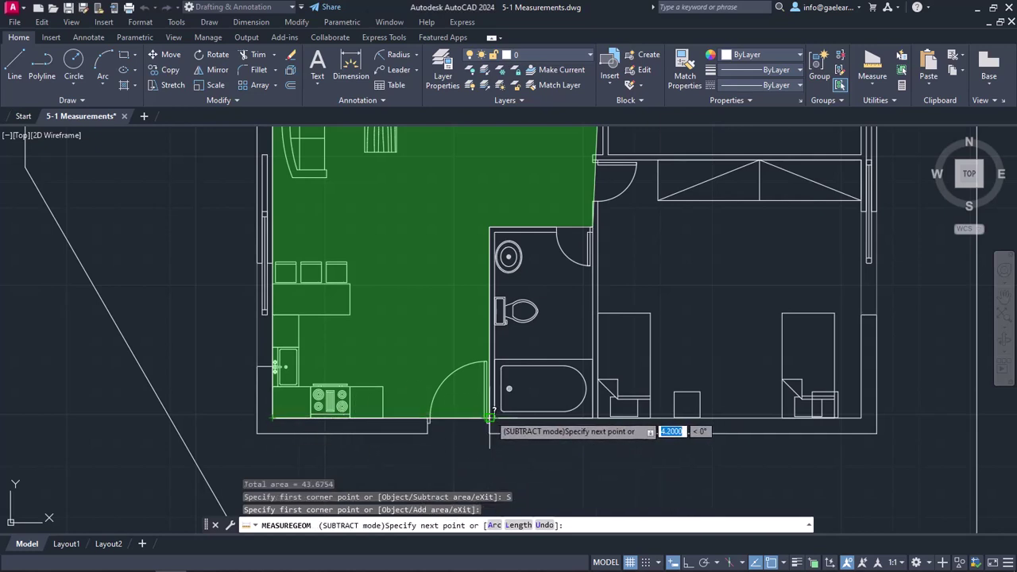
scroll(489, 417, "up", 3)
left_click(489, 416)
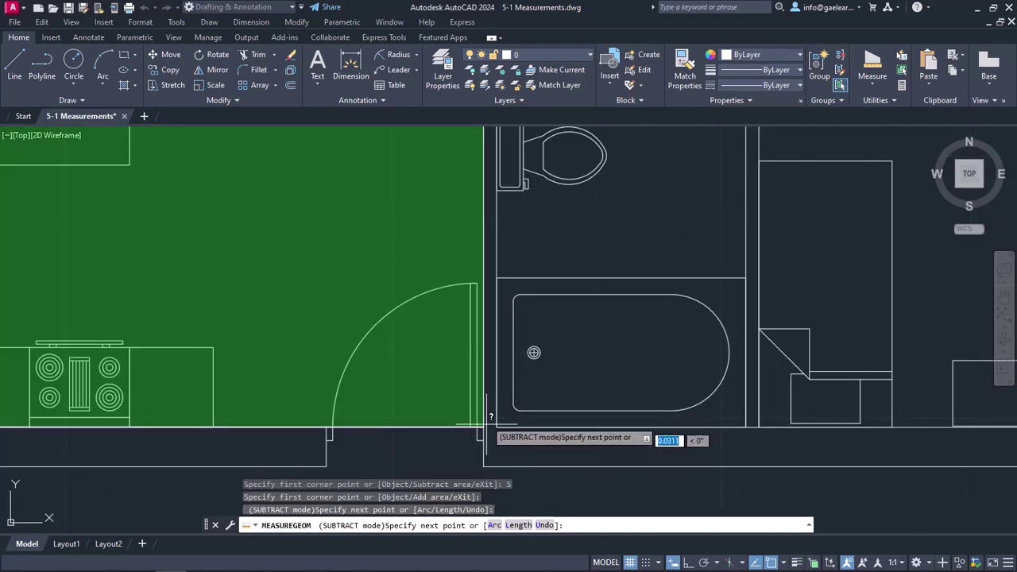
scroll(489, 416, "down", 4)
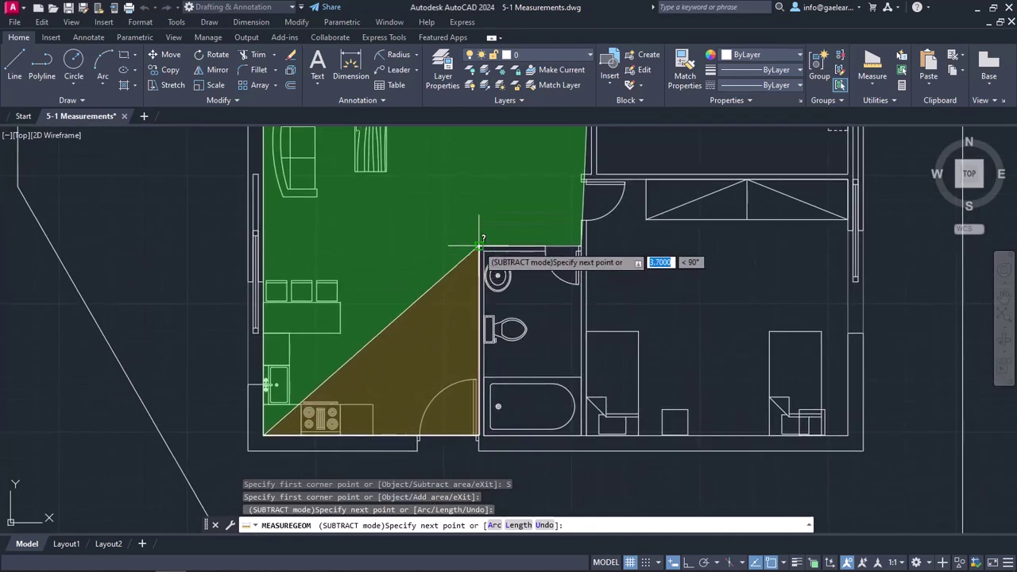
left_click(479, 245)
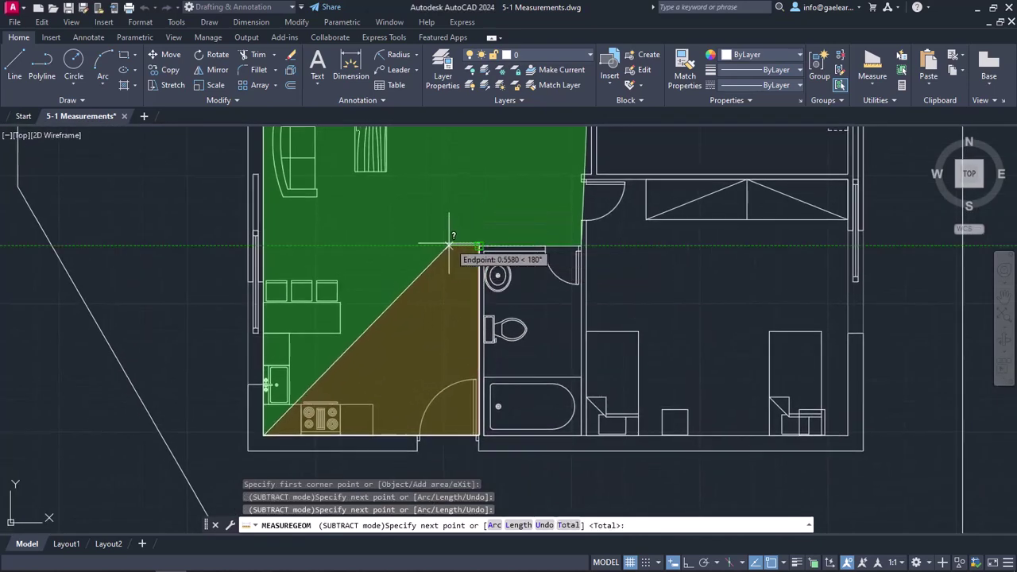
left_click(264, 247)
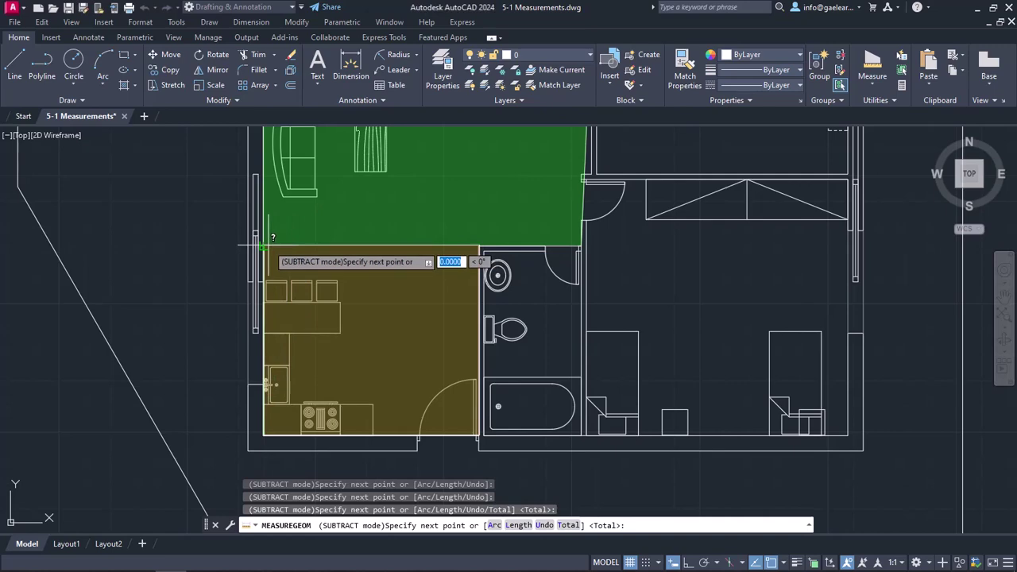
key("Return")
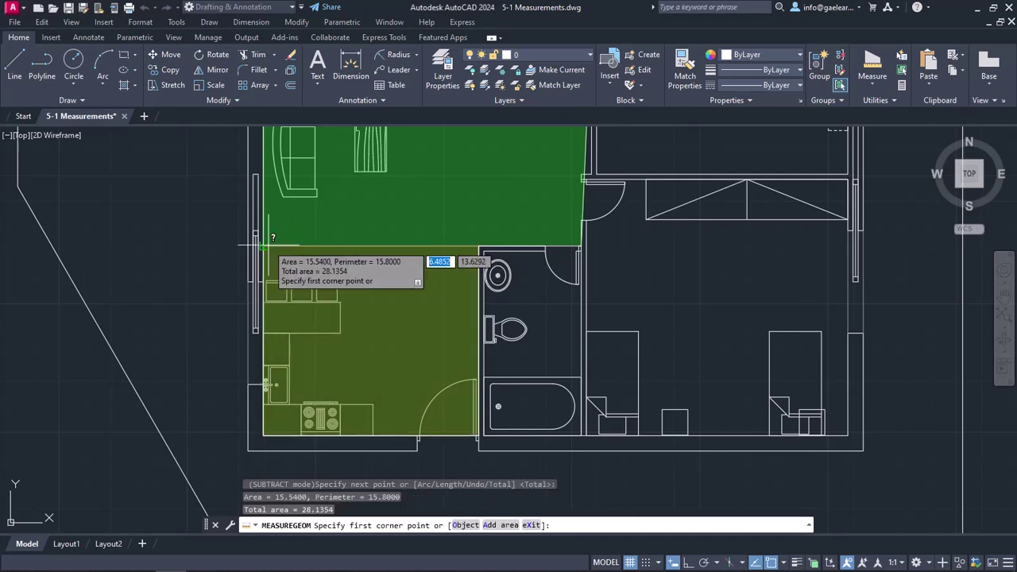
scroll(273, 253, "down", 3)
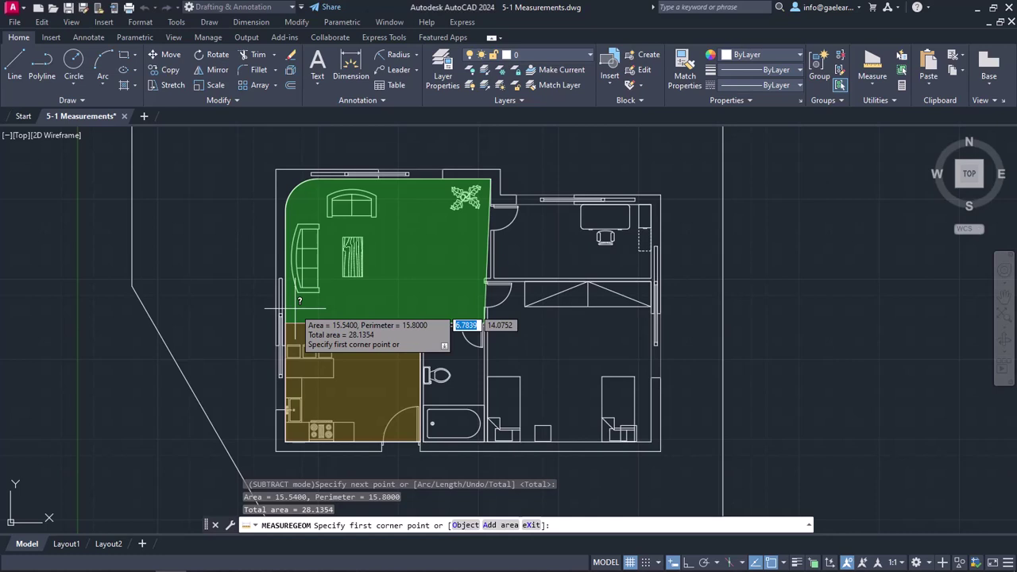
key("Return")
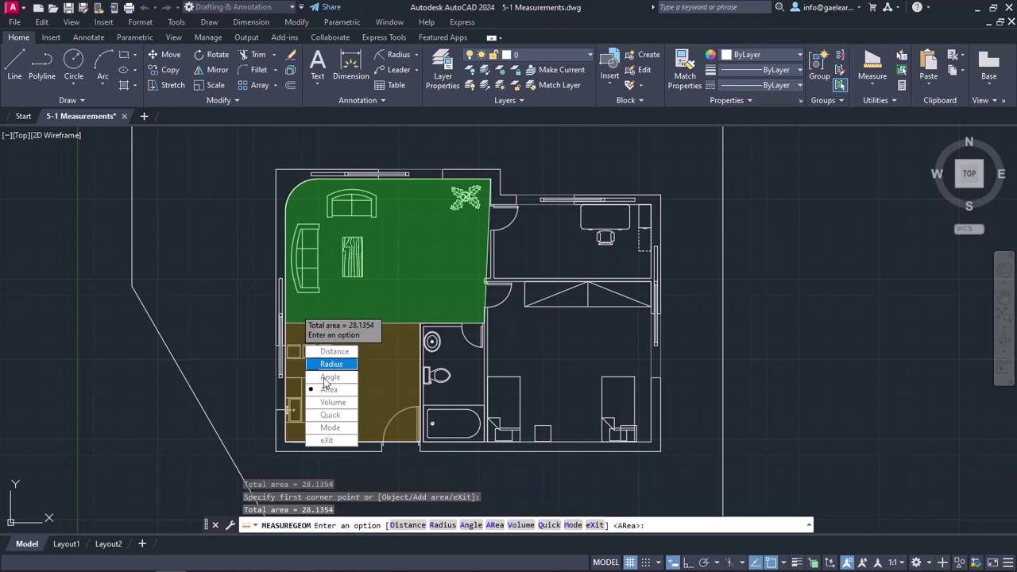
Step: Measure the volume of the bedroom wardrobe by selecting its outline as an object with a height of 1.76, and exit measuring
left_click(333, 403)
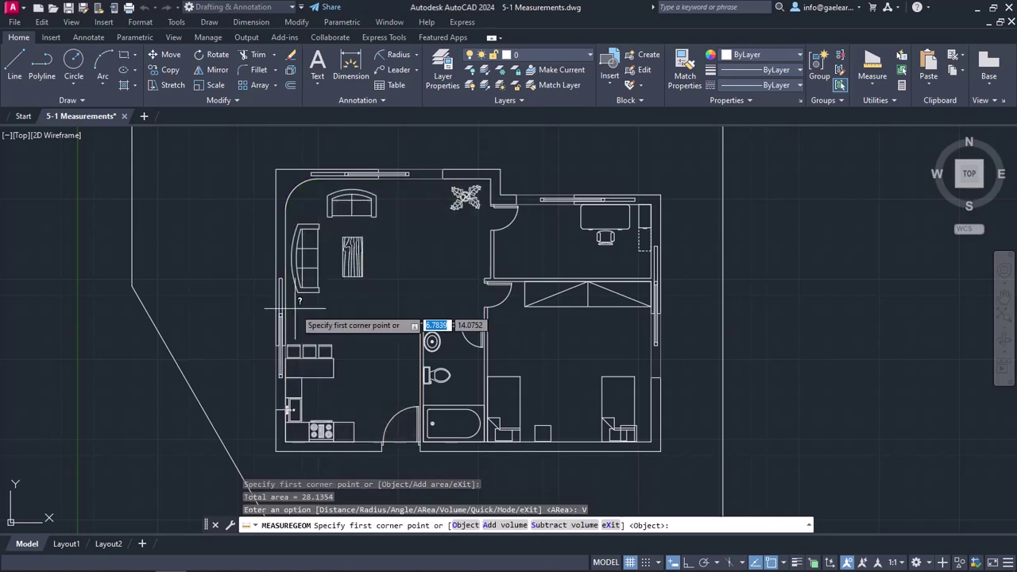
mouse_move(570, 354)
middle_mouse_down()
mouse_move(535, 370)
mouse_move(510, 350)
mouse_move(449, 386)
middle_mouse_up()
scroll(509, 348, "up", 2)
scroll(508, 348, "up", 2)
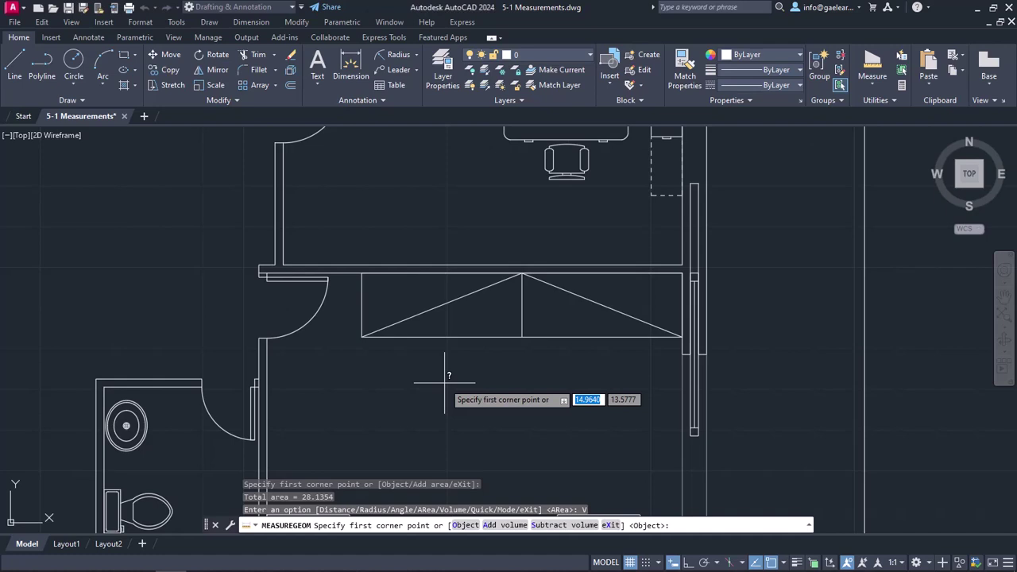
left_click(471, 526)
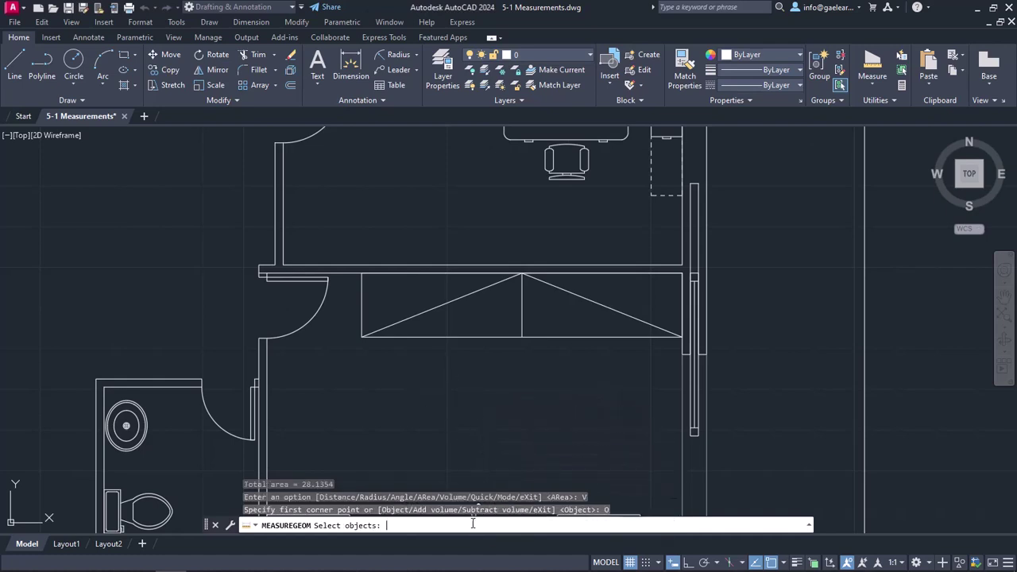
left_click(466, 336)
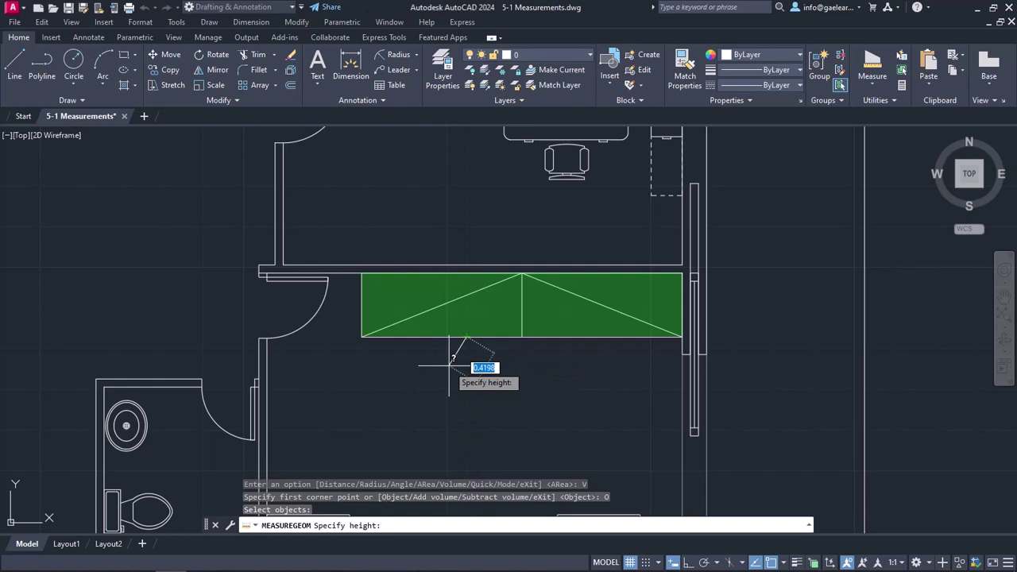
type("1.76")
key("Return")
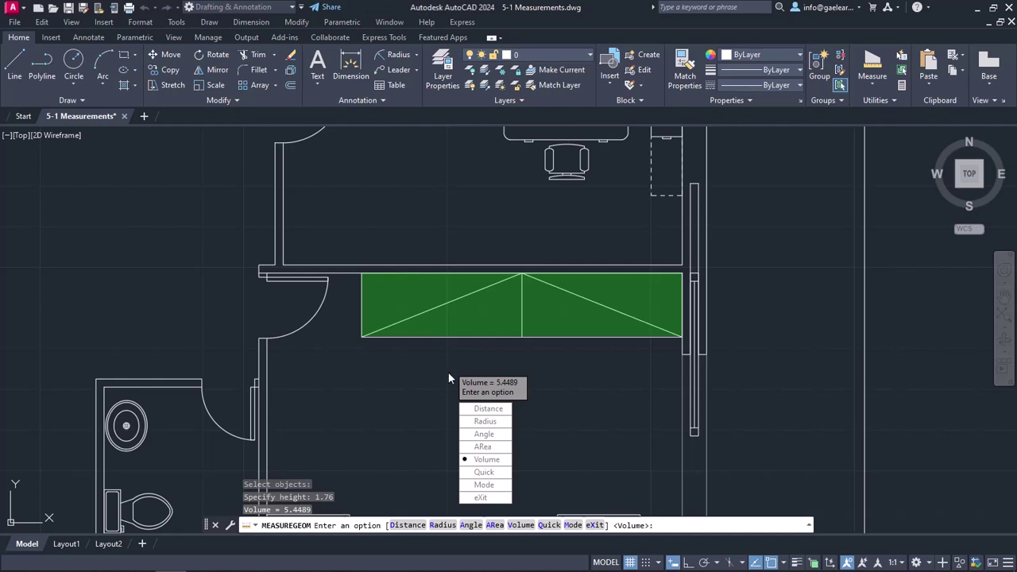
left_click(481, 498)
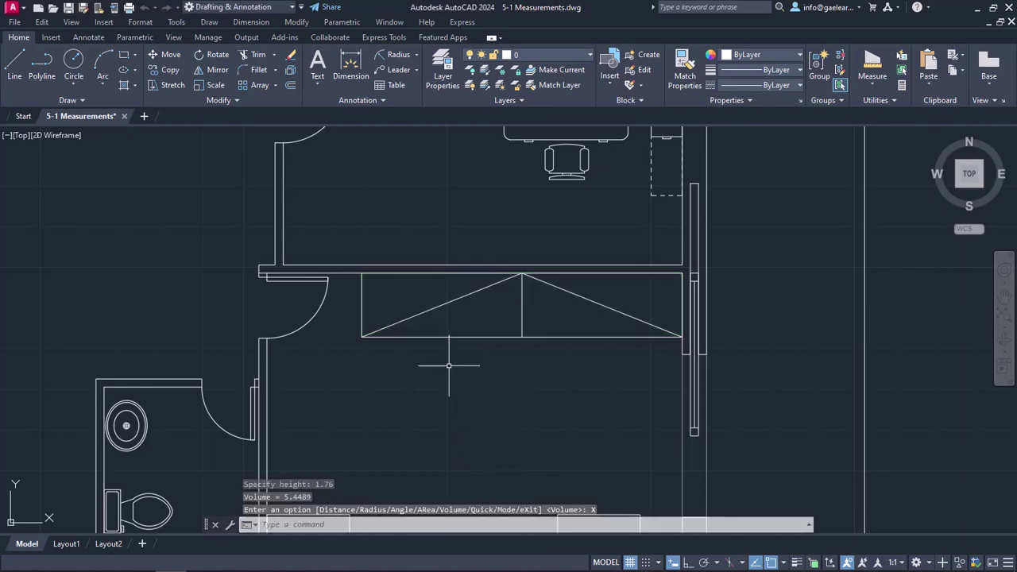